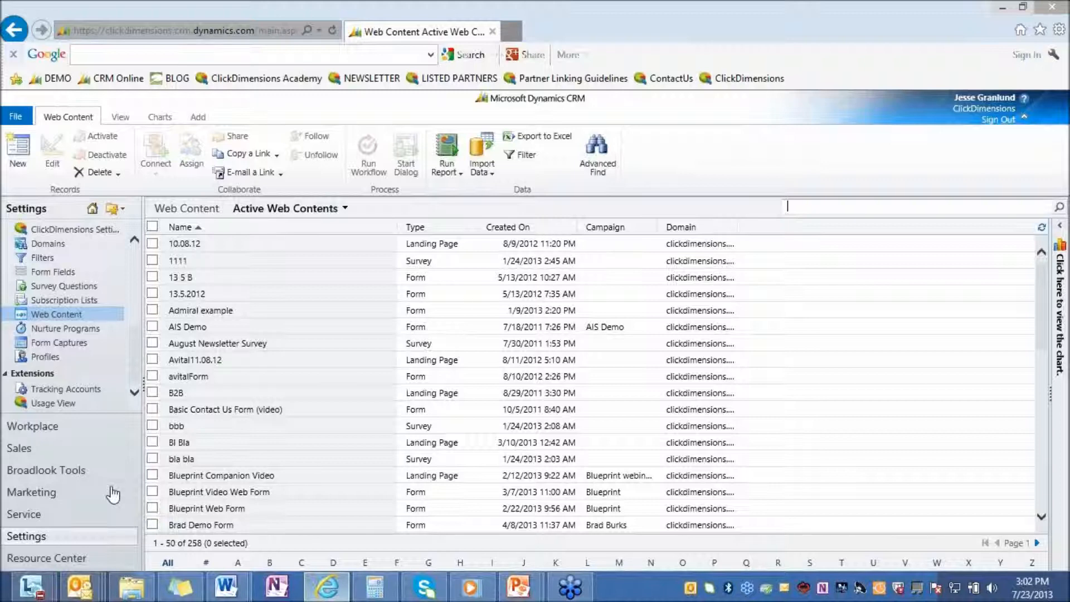
Step: Open the Web Content list in Settings and search its records for "roi"
{"action": "left_click", "coordinate": [54, 493]}
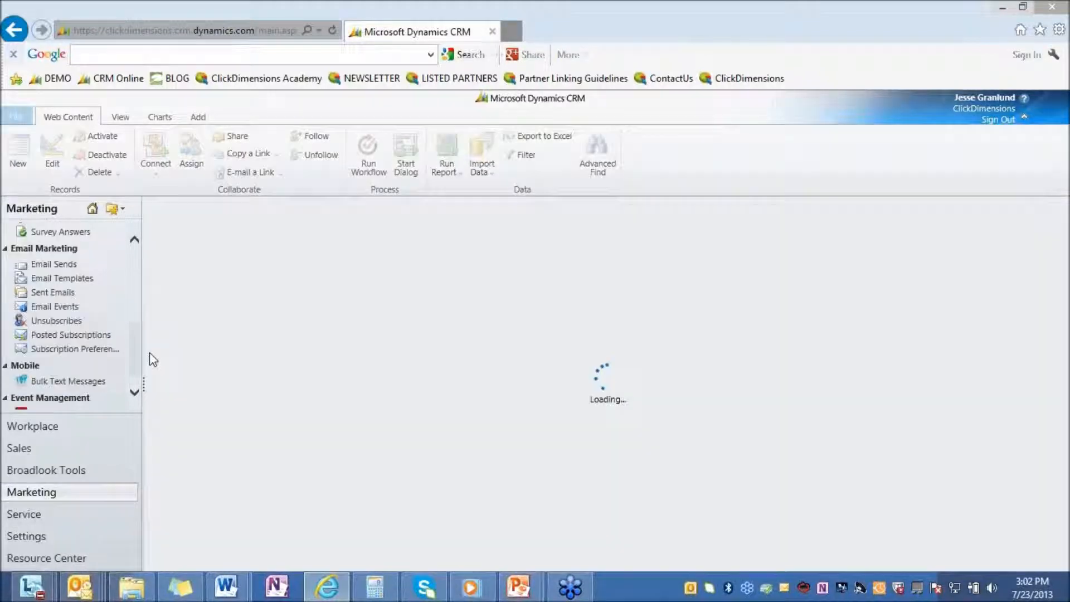
{"action": "left_click", "coordinate": [37, 539]}
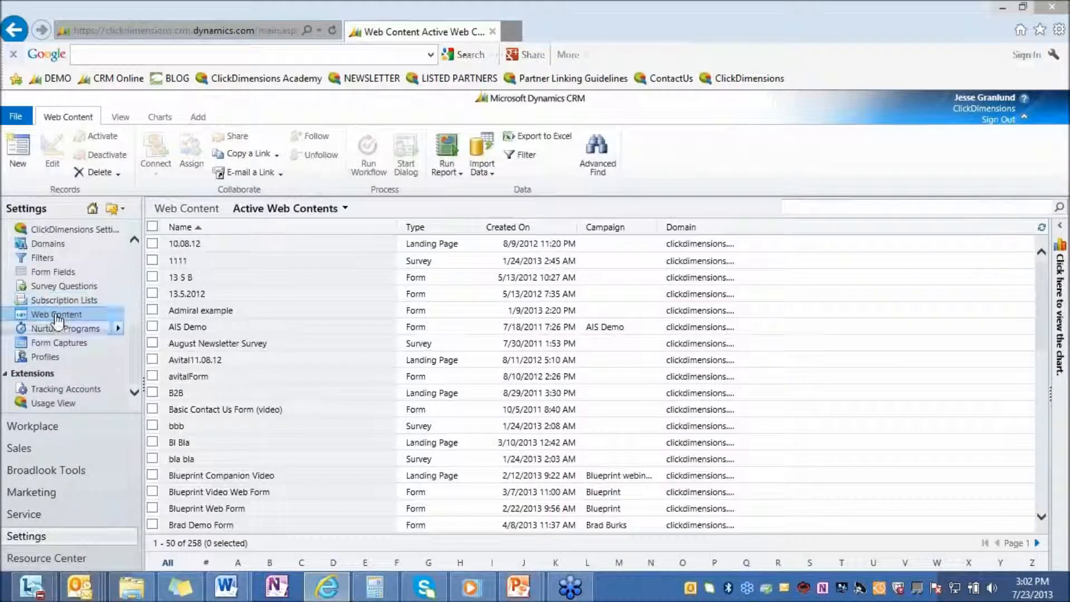
{"action": "left_click", "coordinate": [58, 317]}
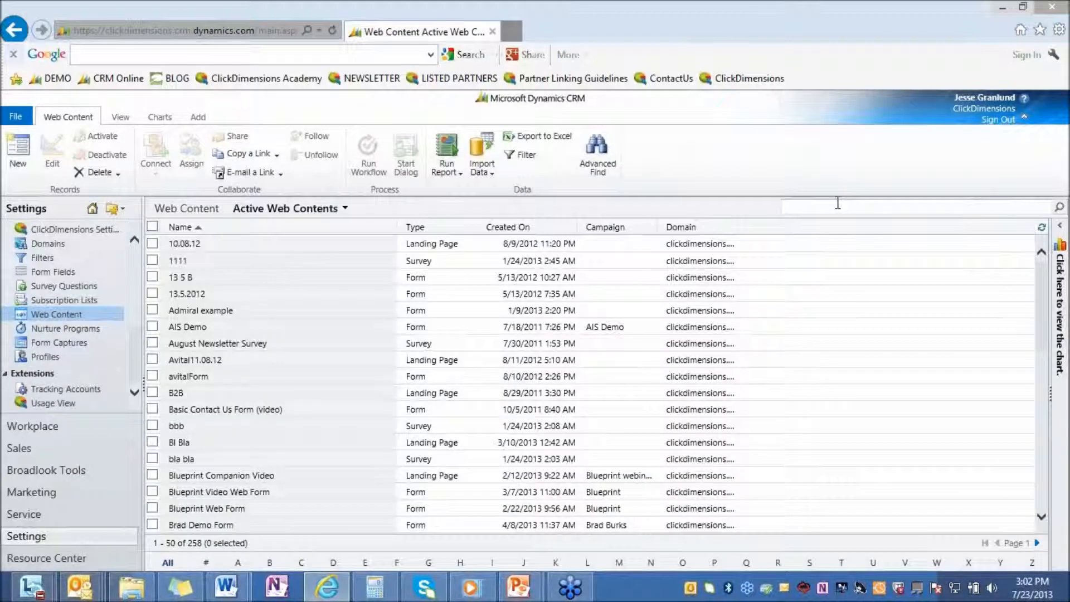
{"action": "left_click", "coordinate": [802, 206]}
{"action": "type", "text": "roi"}
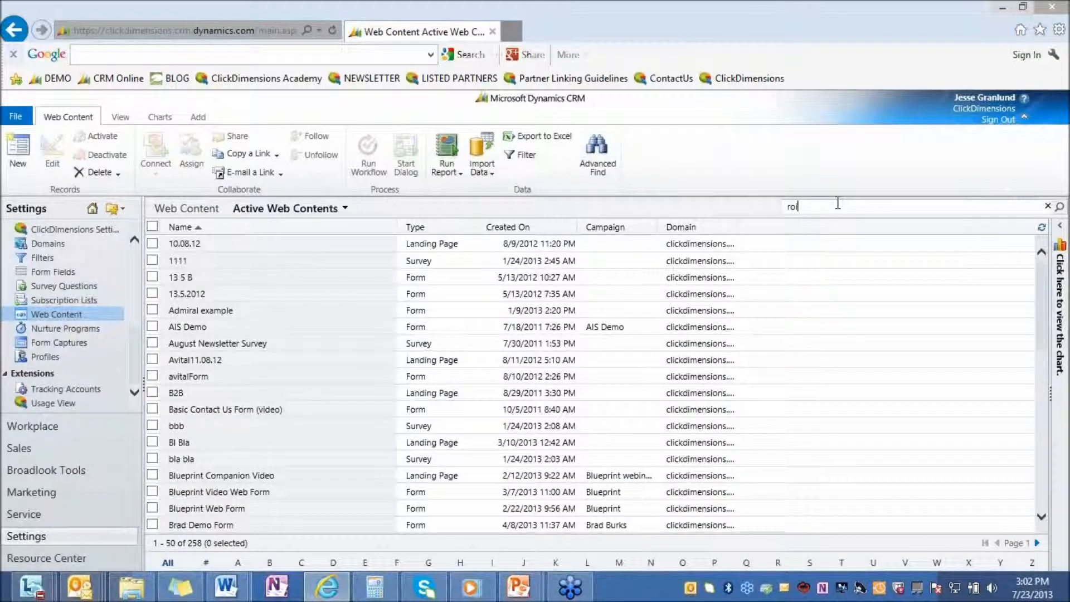
{"action": "key", "text": "Return"}
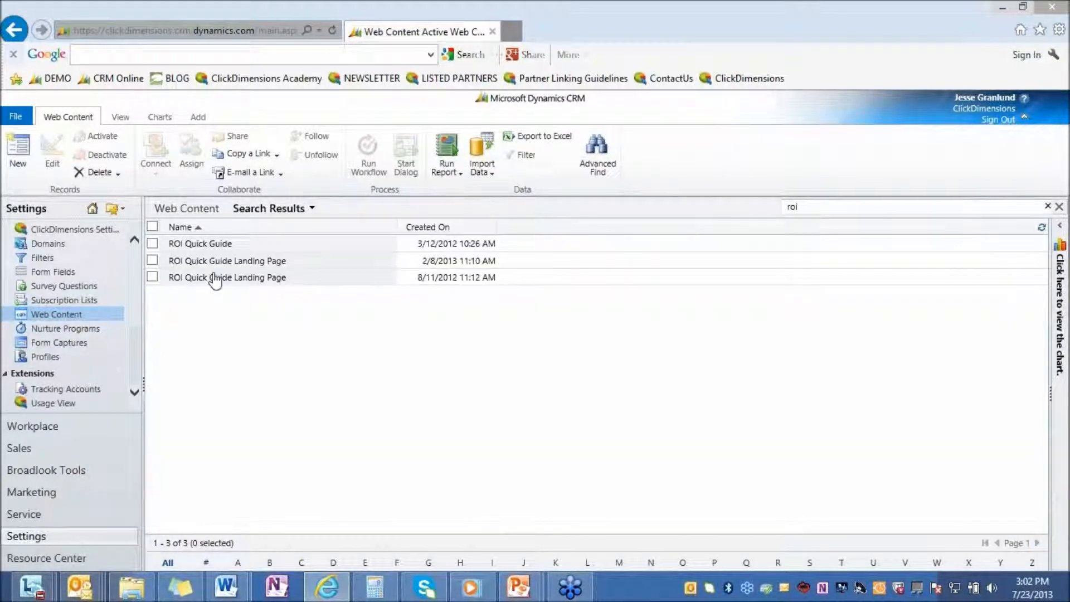
Step: Open the ROI Quick Guide Landing Page record created 2/8/2013 and launch its designer in a maximized window
{"action": "left_click", "coordinate": [213, 261]}
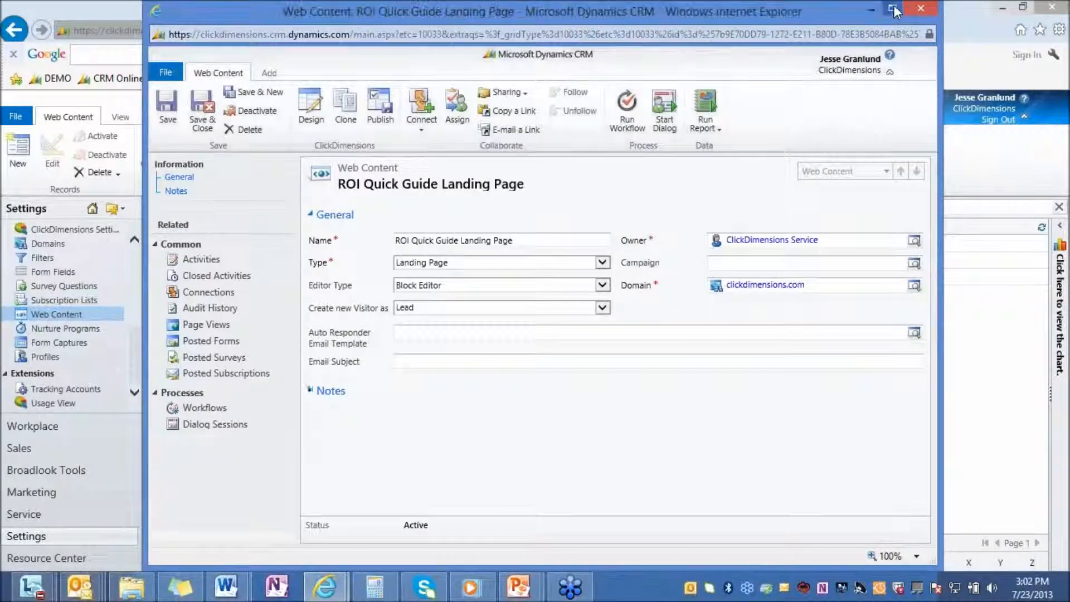
{"action": "left_click", "coordinate": [893, 10]}
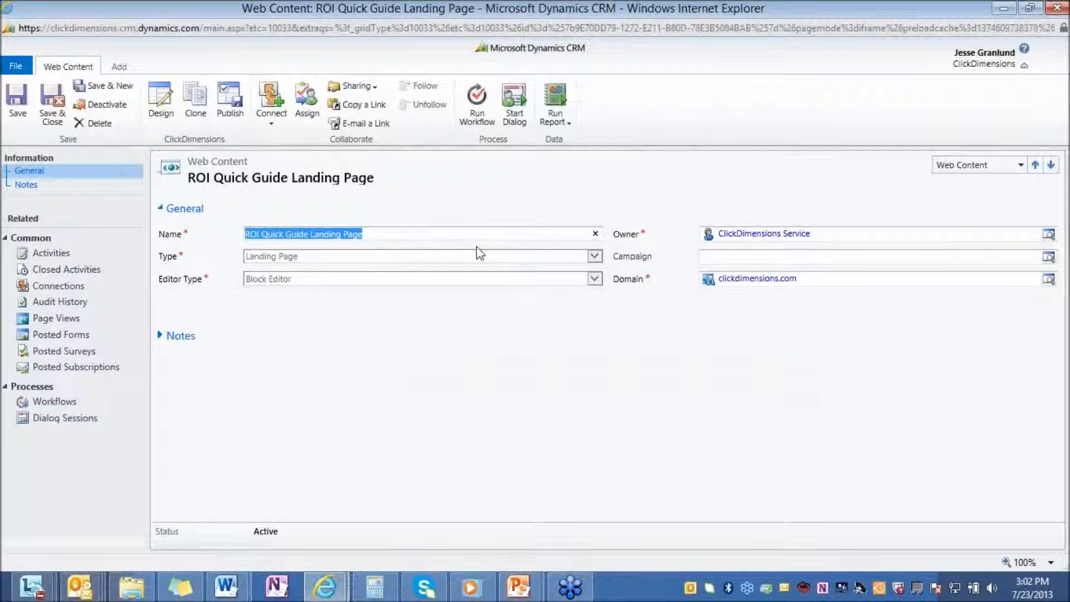
{"action": "left_click", "coordinate": [161, 111]}
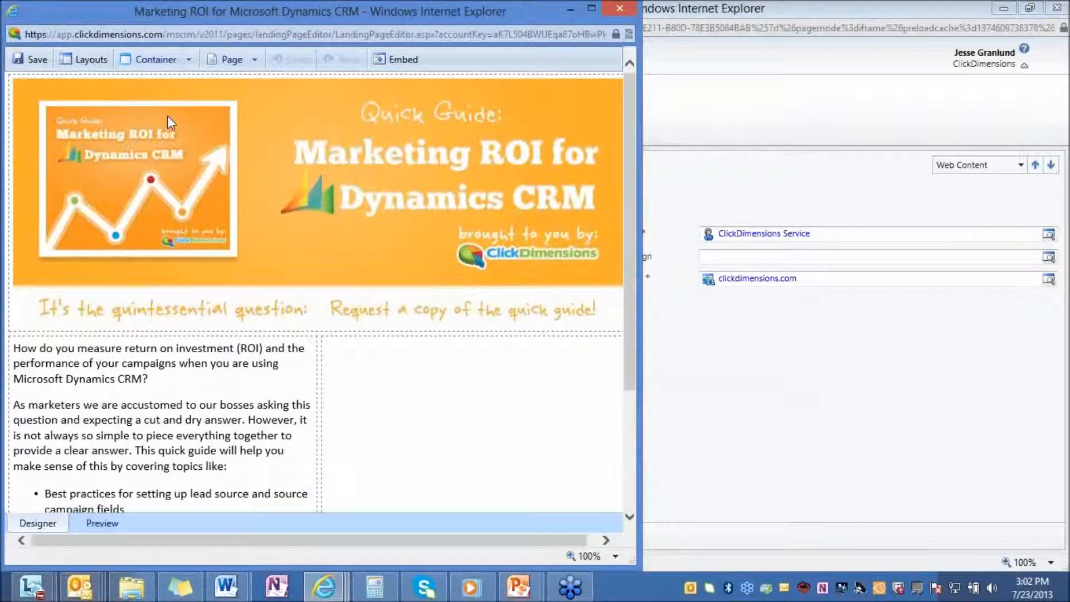
{"action": "left_click", "coordinate": [592, 8]}
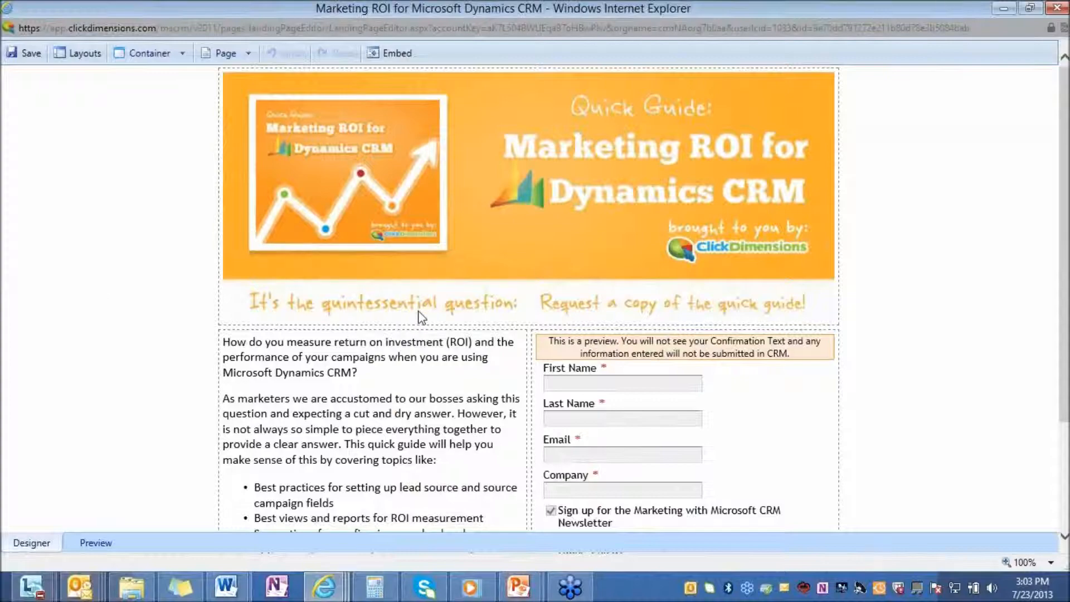
Step: Insert an empty block above the landing page's introductory text block and remove it again
{"action": "scroll", "coordinate": [422, 334], "scroll_direction": "down", "scroll_amount": 3}
{"action": "scroll", "coordinate": [422, 334], "scroll_direction": "up", "scroll_amount": 3}
{"action": "right_click", "coordinate": [418, 380]}
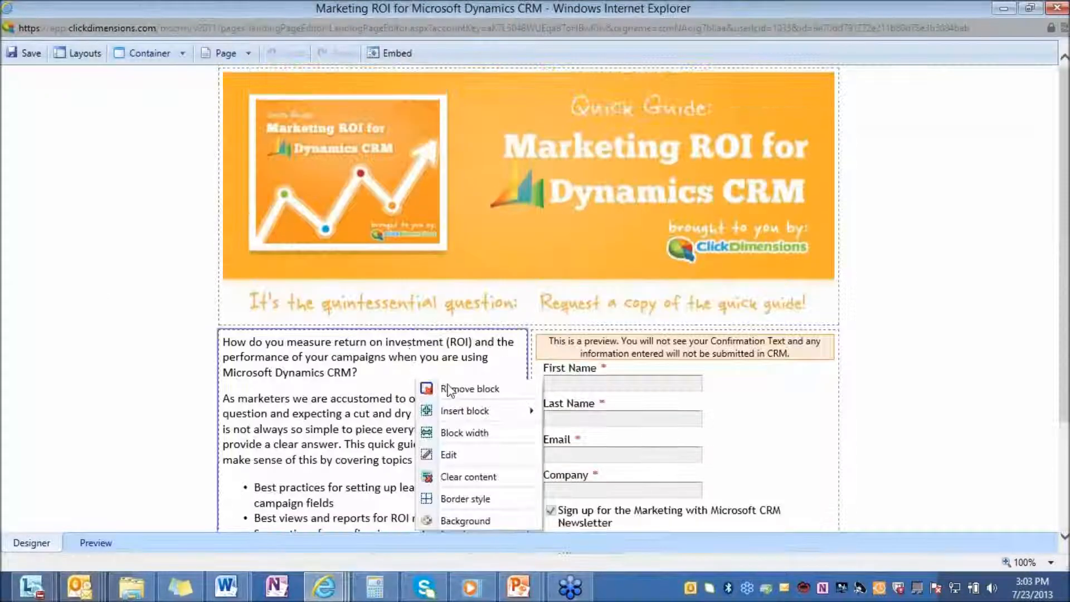
{"action": "mouse_move", "coordinate": [477, 411]}
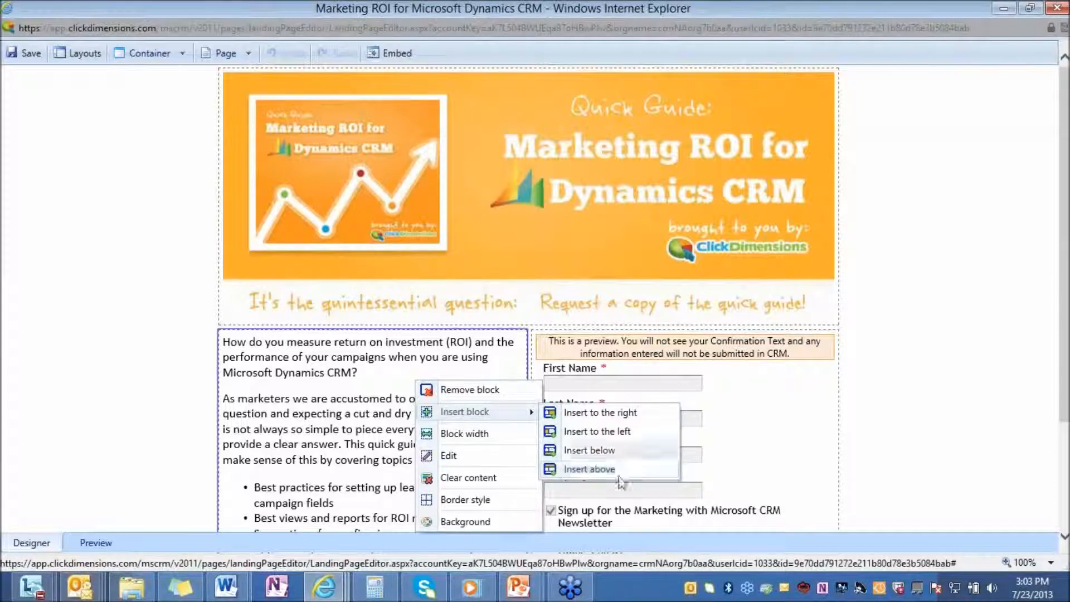
{"action": "left_click", "coordinate": [526, 374]}
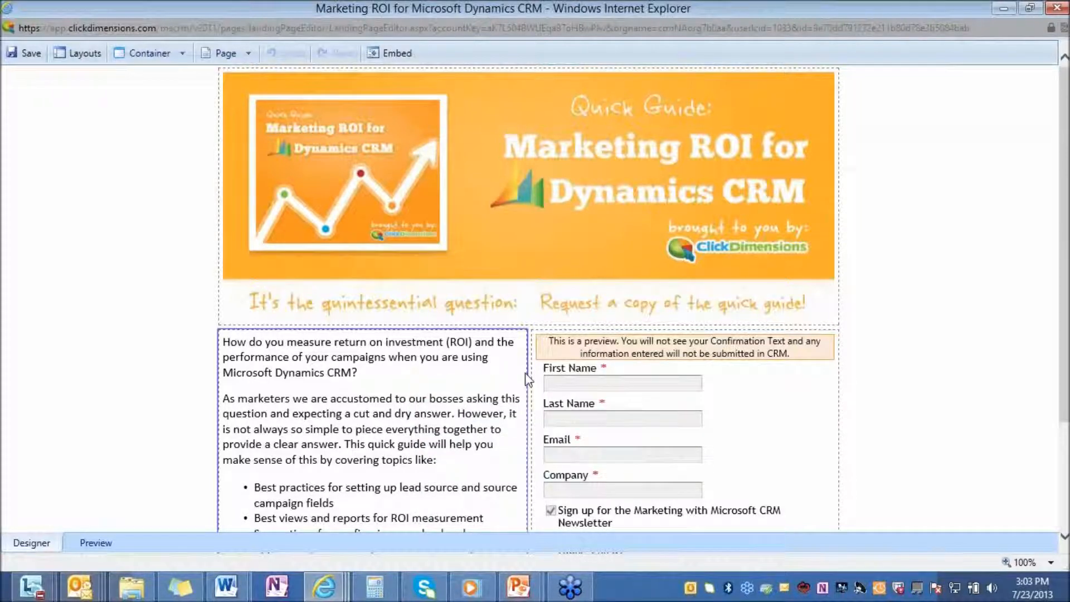
{"action": "right_click", "coordinate": [504, 340]}
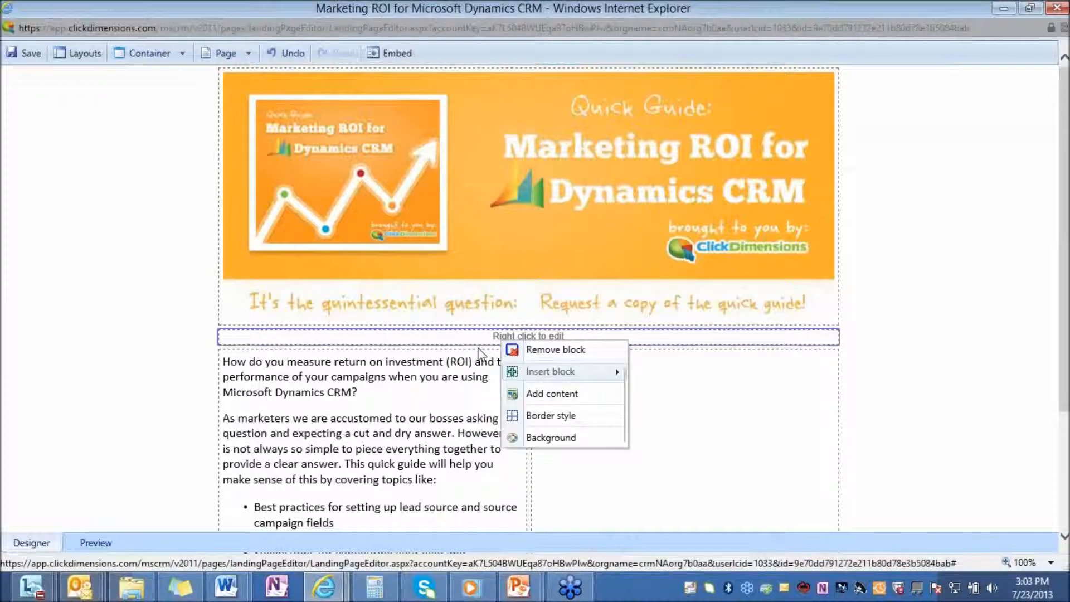
{"action": "left_click", "coordinate": [536, 349]}
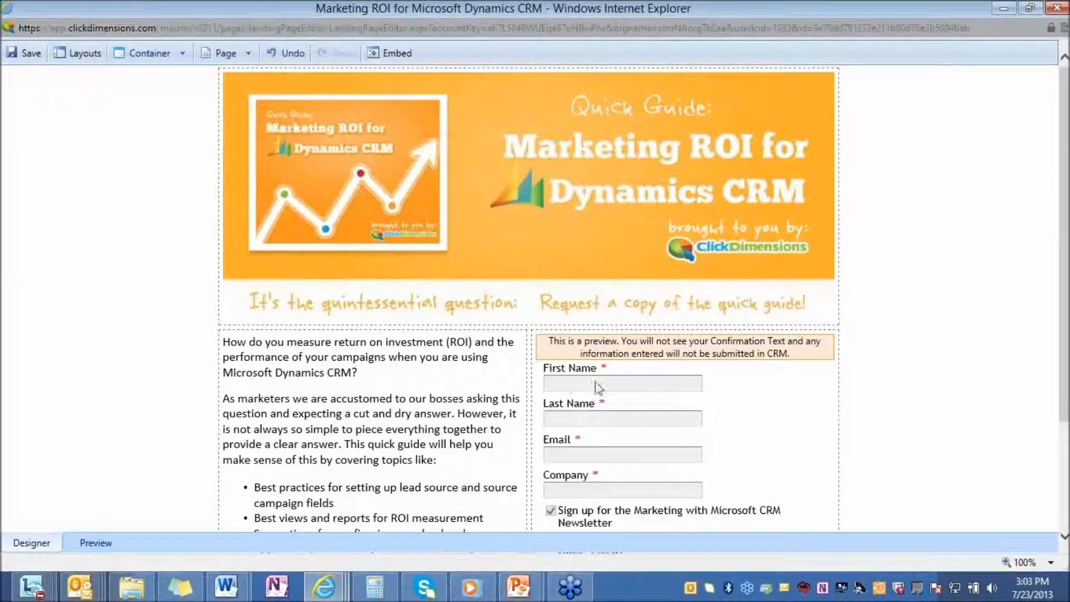
Step: View the landing page's embed code as a link and as an iframe, and close the designer and record
{"action": "scroll", "coordinate": [593, 384], "scroll_direction": "down", "scroll_amount": 2}
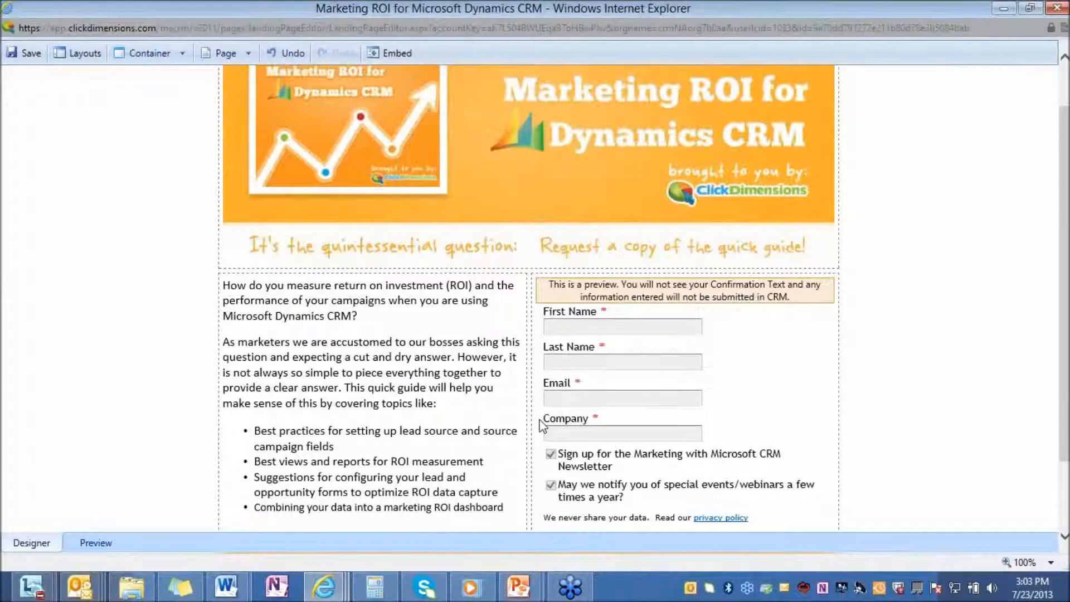
{"action": "left_click", "coordinate": [383, 58]}
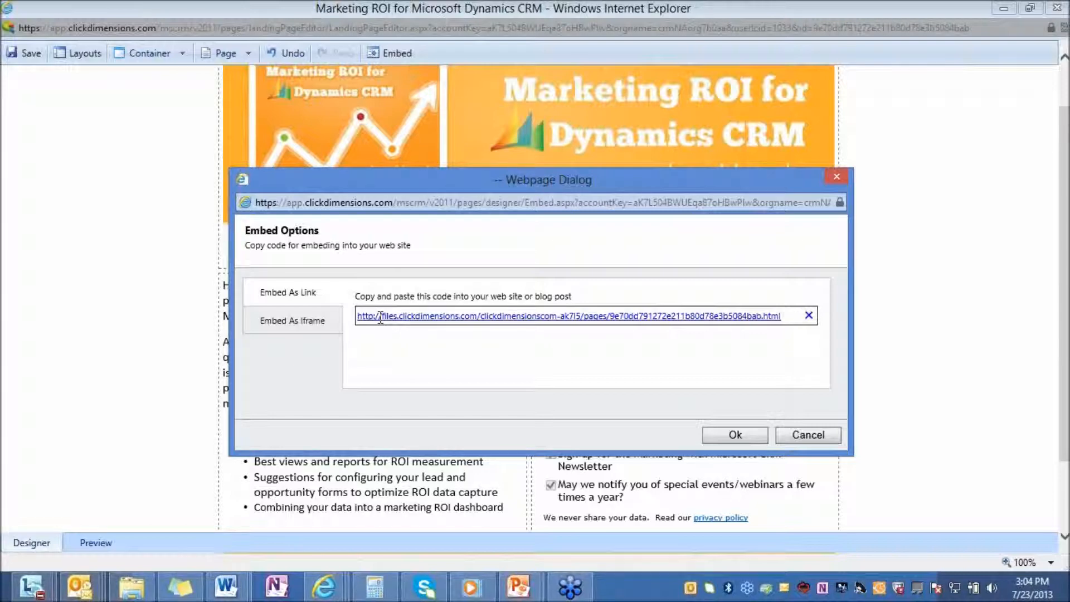
{"action": "left_click", "coordinate": [306, 322]}
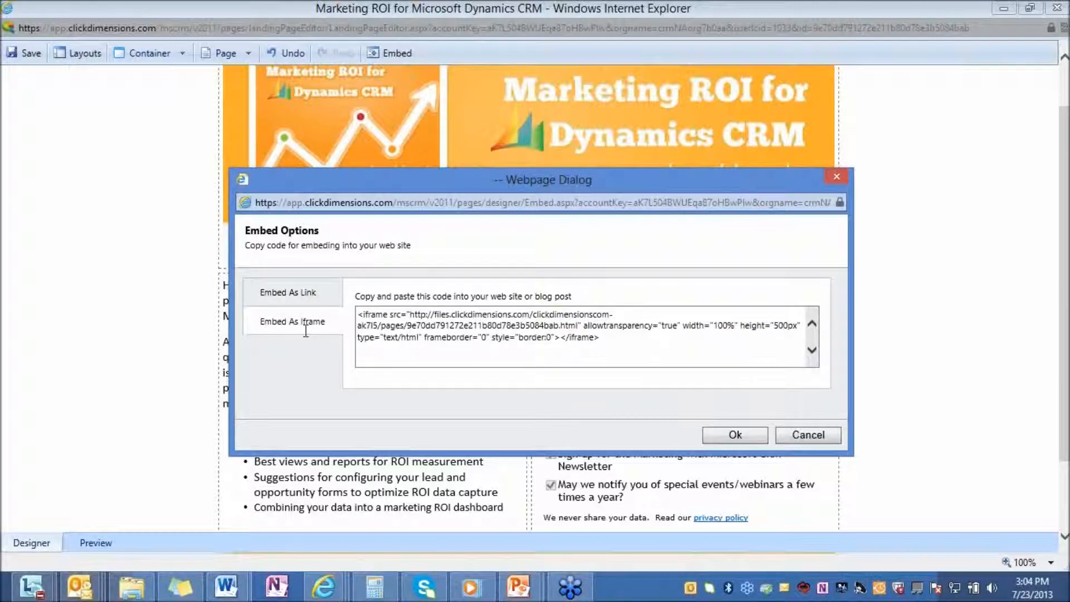
{"action": "left_click", "coordinate": [836, 176]}
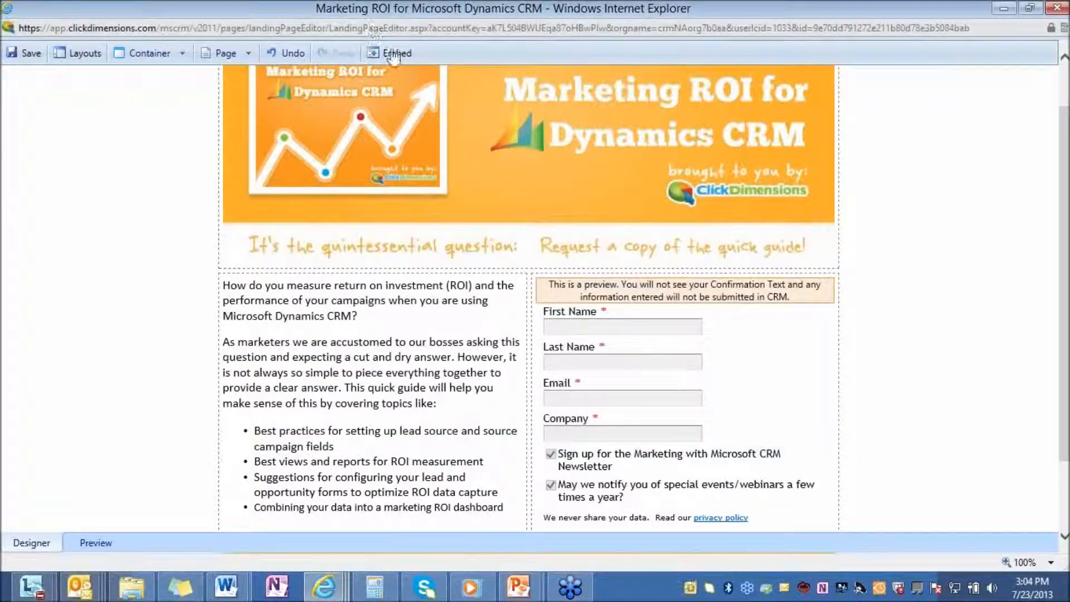
{"action": "mouse_move", "coordinate": [1057, 6]}
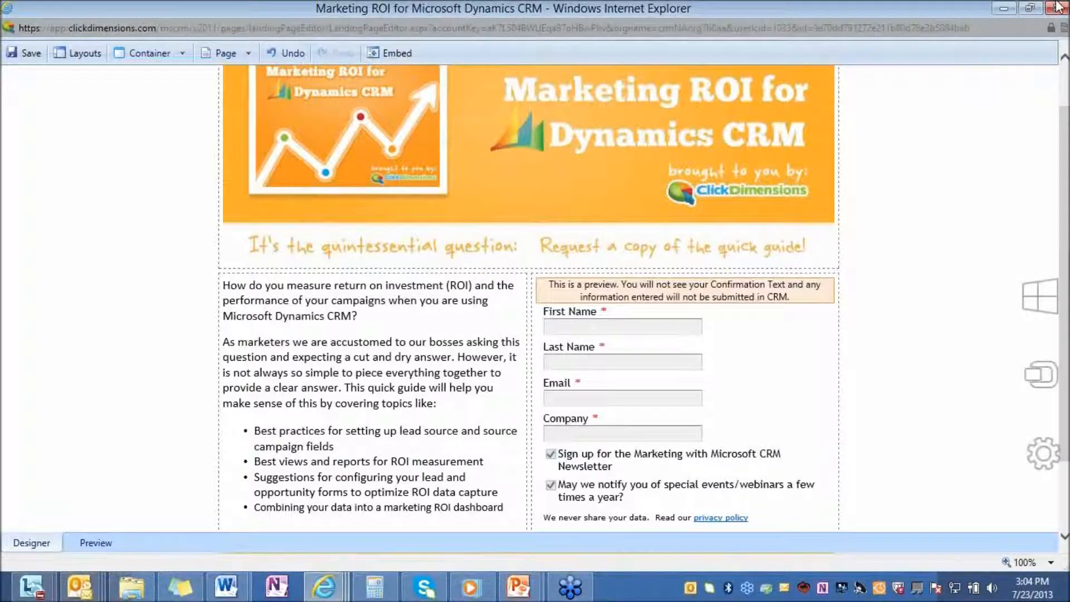
{"action": "left_click", "coordinate": [1057, 6]}
{"action": "left_click", "coordinate": [1055, 7]}
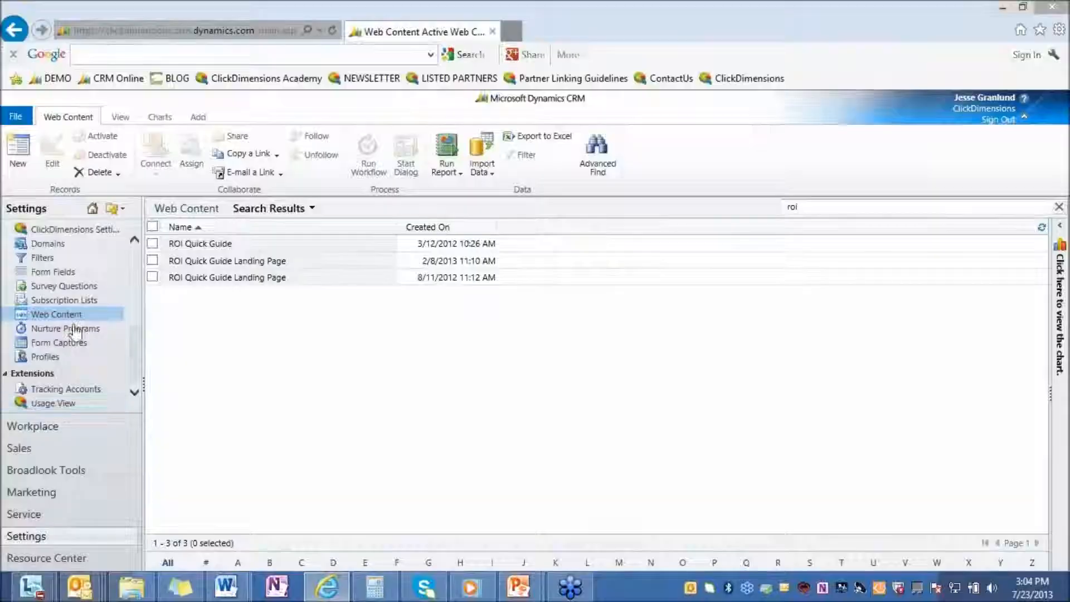
Step: Search the web content for "cont" and open the Contact Us form record in a widened window
{"action": "left_click_drag", "start_coordinate": [810, 208], "coordinate": [747, 197]}
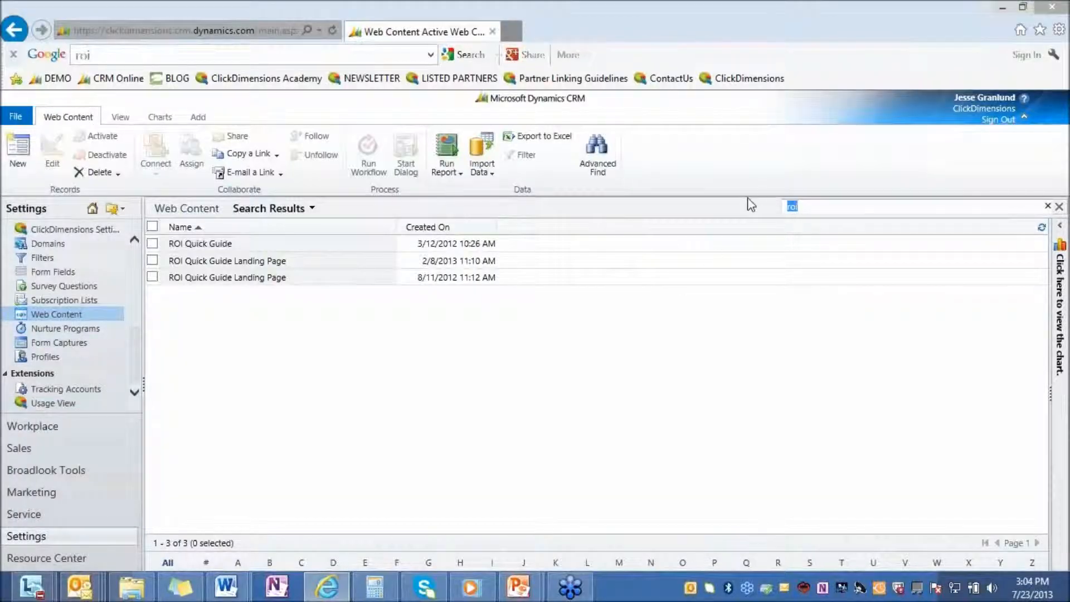
{"action": "type", "text": "cont"}
{"action": "key", "text": "Return"}
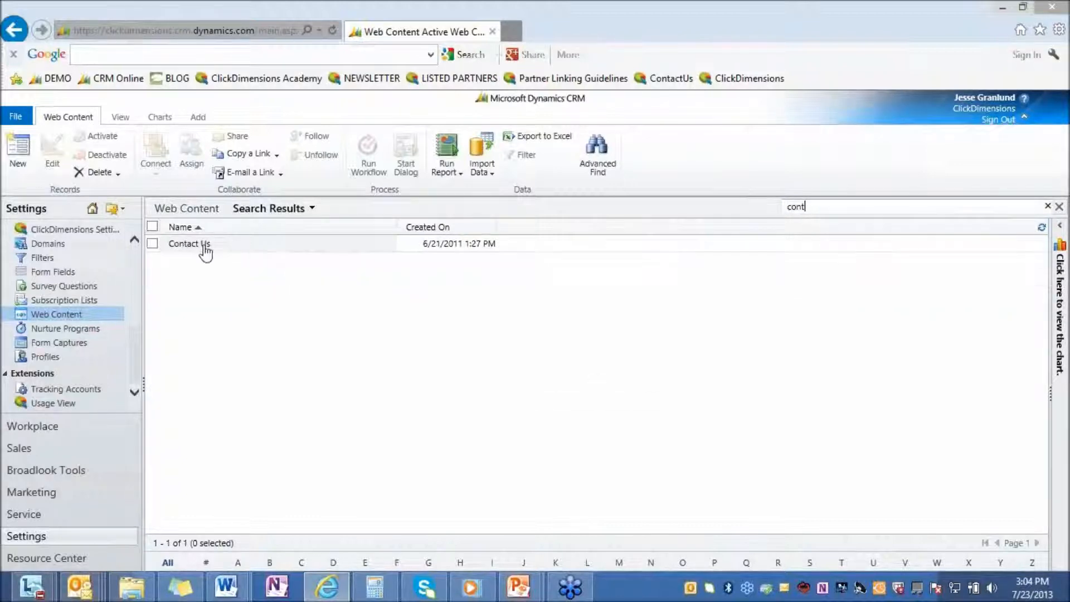
{"action": "left_click", "coordinate": [201, 244]}
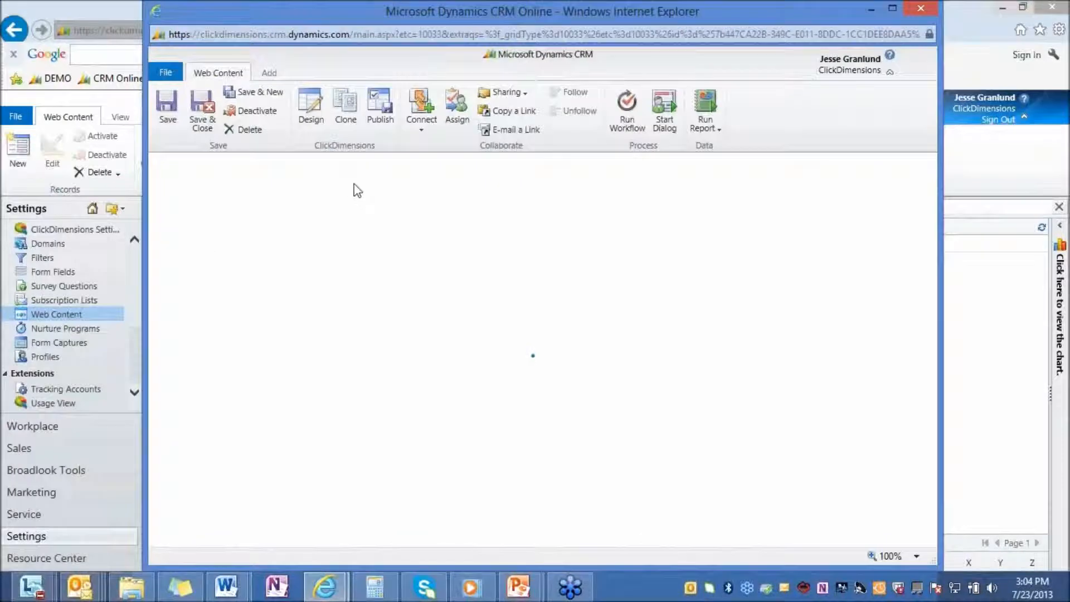
{"action": "left_click_drag", "start_coordinate": [941, 141], "coordinate": [1025, 136]}
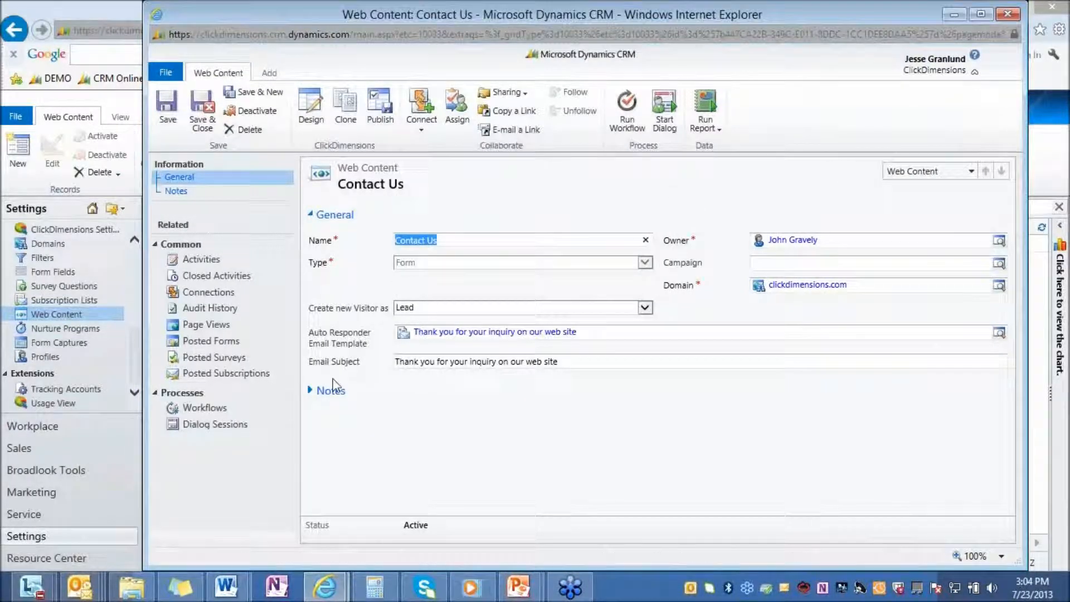
Step: Check the available options for Create new Visitor as and open the Contact Us form in the designer
{"action": "left_click", "coordinate": [645, 309]}
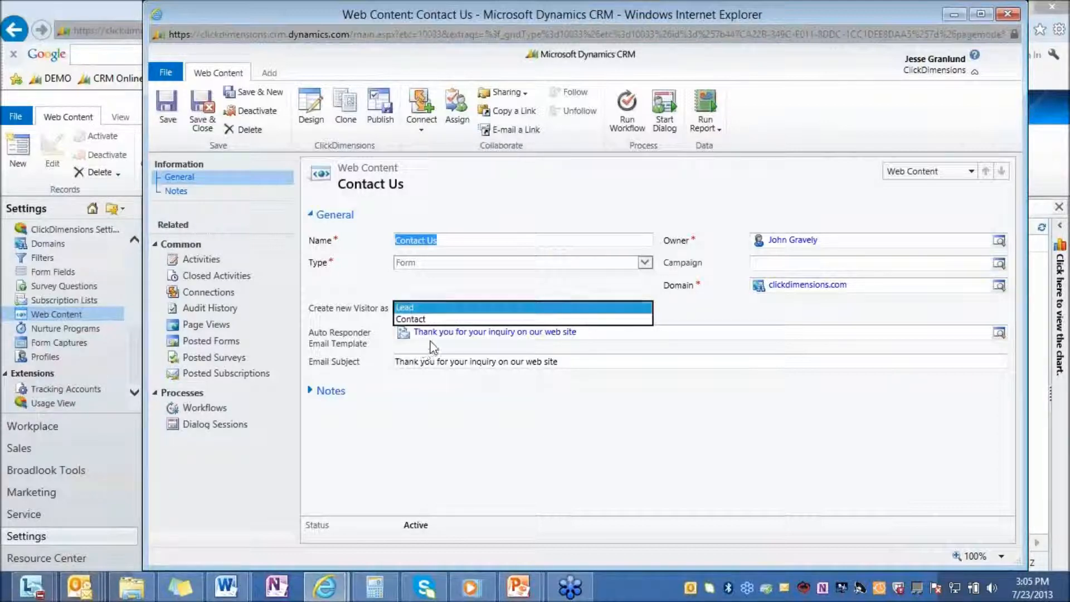
{"action": "left_click", "coordinate": [443, 351]}
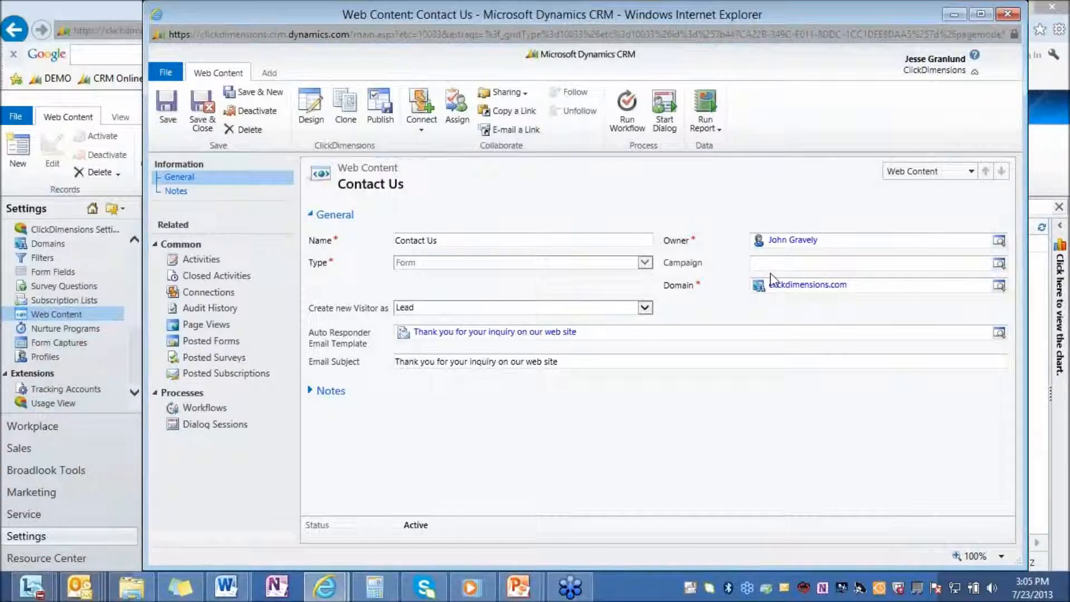
{"action": "left_click", "coordinate": [303, 130]}
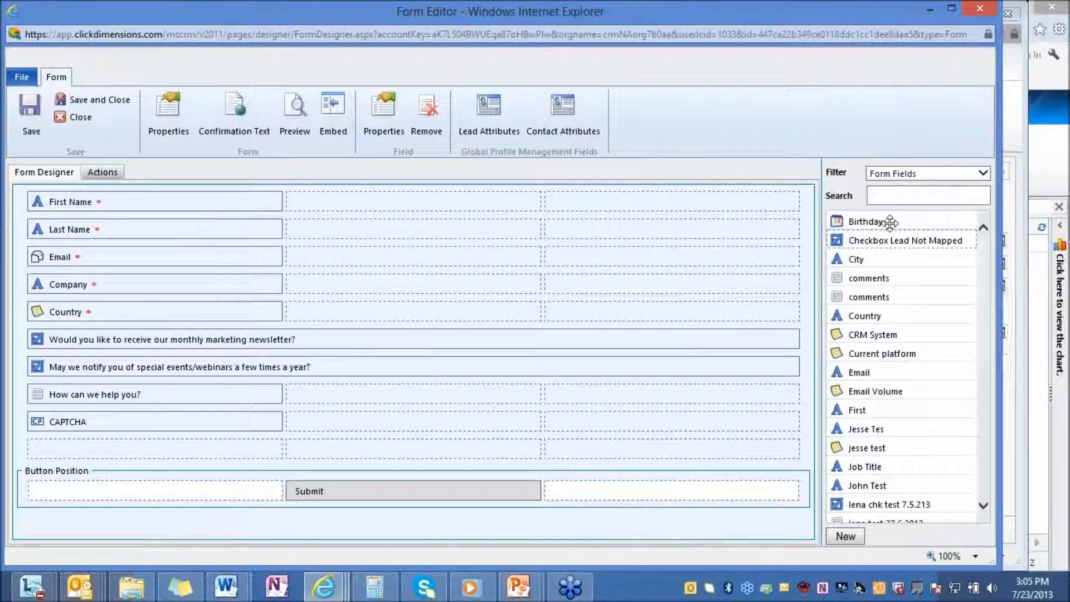
Step: Look over the available form fields and filter the list to Form Components, including File Upload
{"action": "left_click_drag", "start_coordinate": [888, 222], "coordinate": [866, 305]}
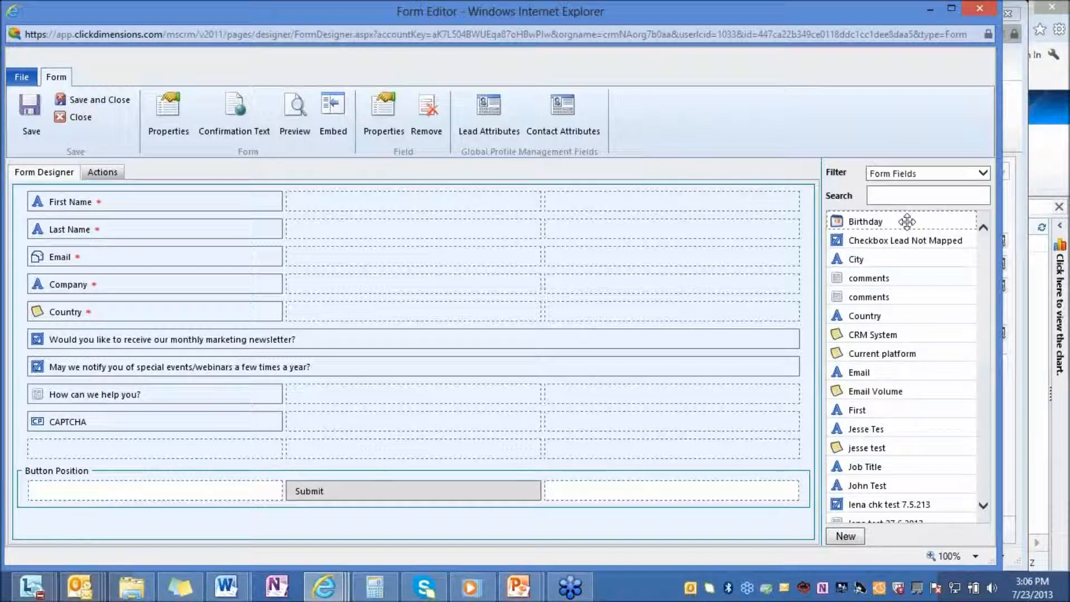
{"action": "left_click", "coordinate": [982, 173]}
{"action": "left_click", "coordinate": [898, 184]}
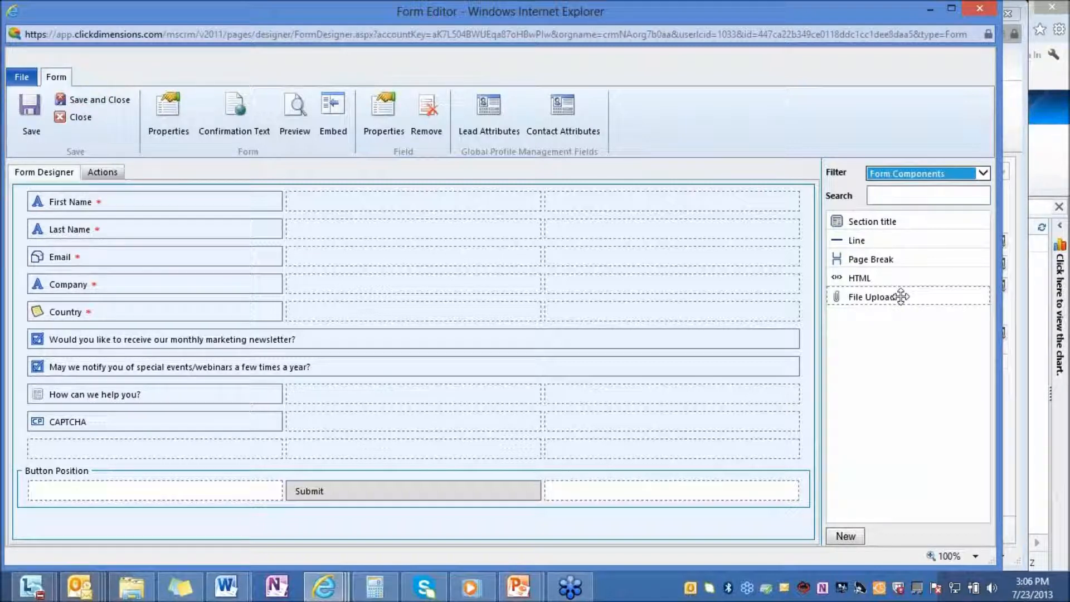
{"action": "mouse_move", "coordinate": [898, 294]}
{"action": "left_mouse_down"}
{"action": "mouse_move", "coordinate": [578, 394]}
{"action": "mouse_move", "coordinate": [103, 448]}
{"action": "mouse_move", "coordinate": [327, 461]}
{"action": "mouse_move", "coordinate": [903, 293]}
{"action": "left_mouse_up"}
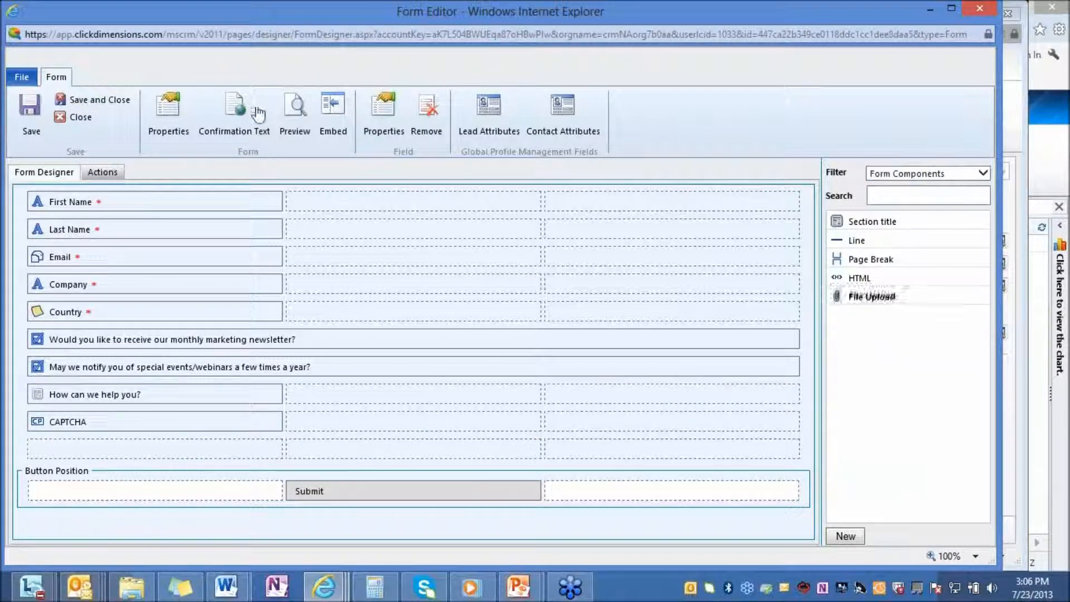
Step: Preview the Contact Us form, unlock its CAPTCHA slider as a test, and close the preview
{"action": "left_click", "coordinate": [295, 107]}
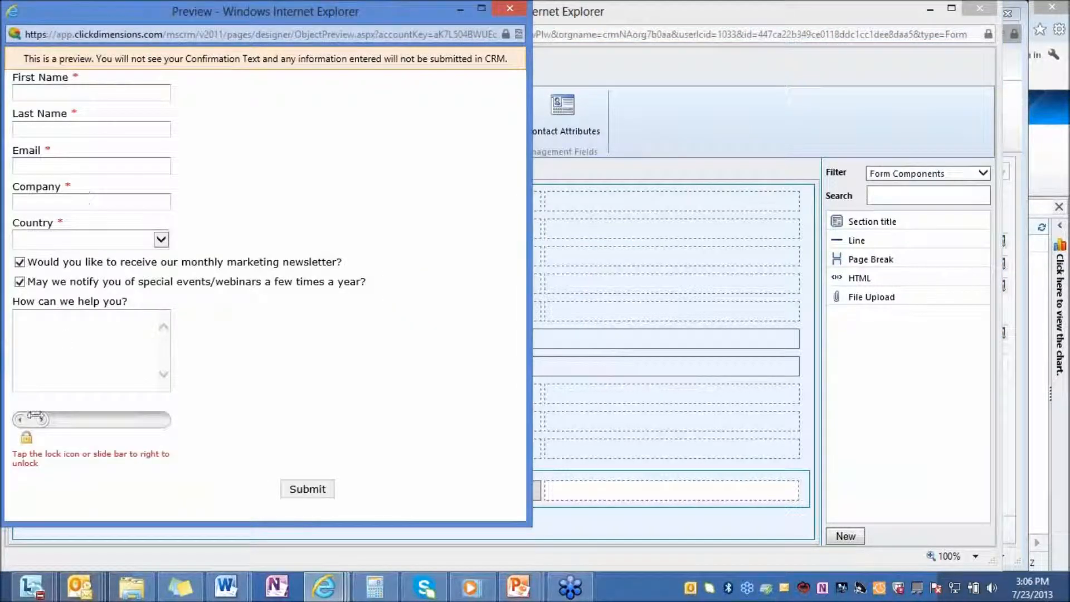
{"action": "left_click_drag", "start_coordinate": [31, 419], "coordinate": [164, 419]}
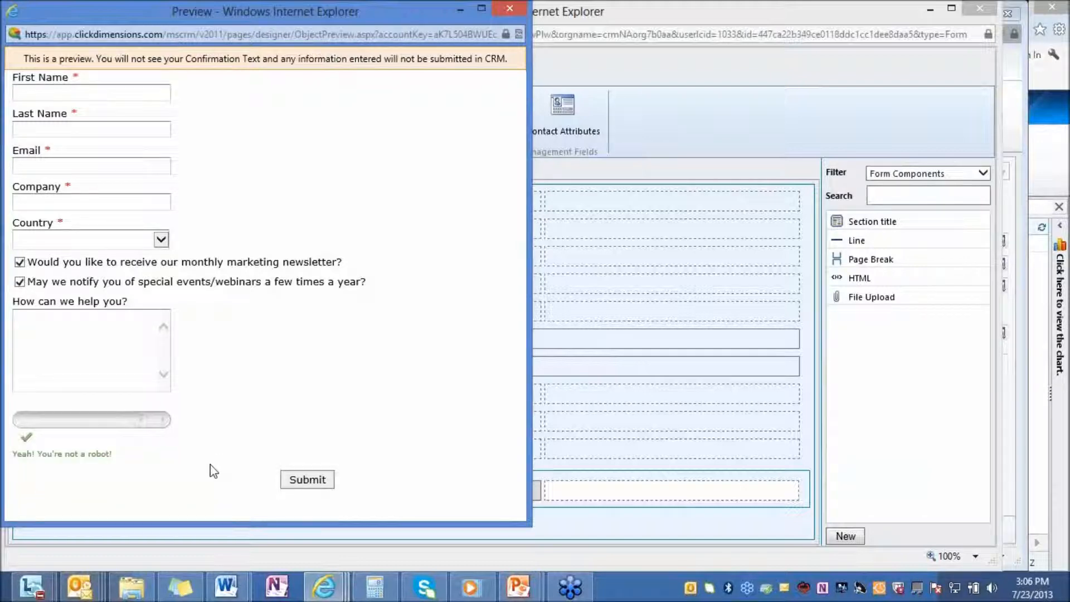
{"action": "left_click", "coordinate": [509, 8]}
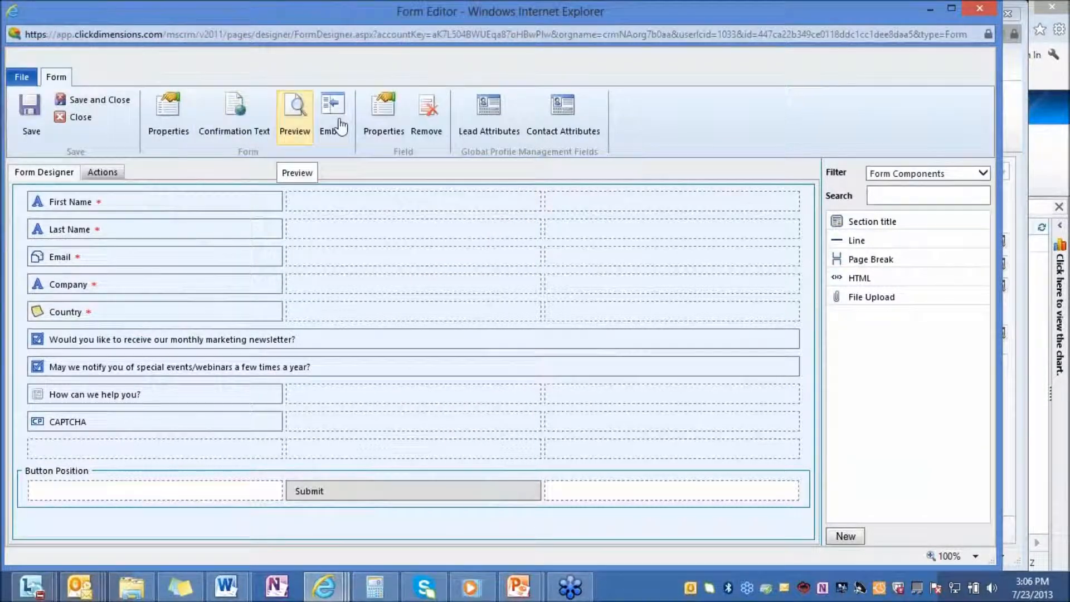
Step: Add an Add to Marketing List action below Team Notification in the Contact Us form's actions
{"action": "left_click", "coordinate": [102, 172]}
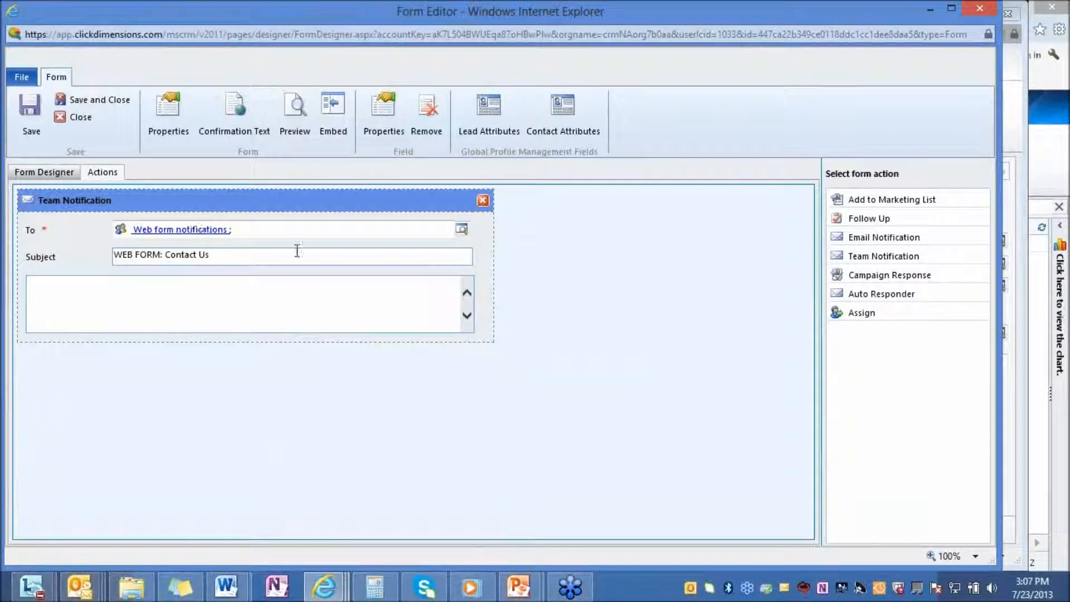
{"action": "left_click", "coordinate": [831, 239]}
{"action": "left_click_drag", "start_coordinate": [912, 198], "coordinate": [280, 374]}
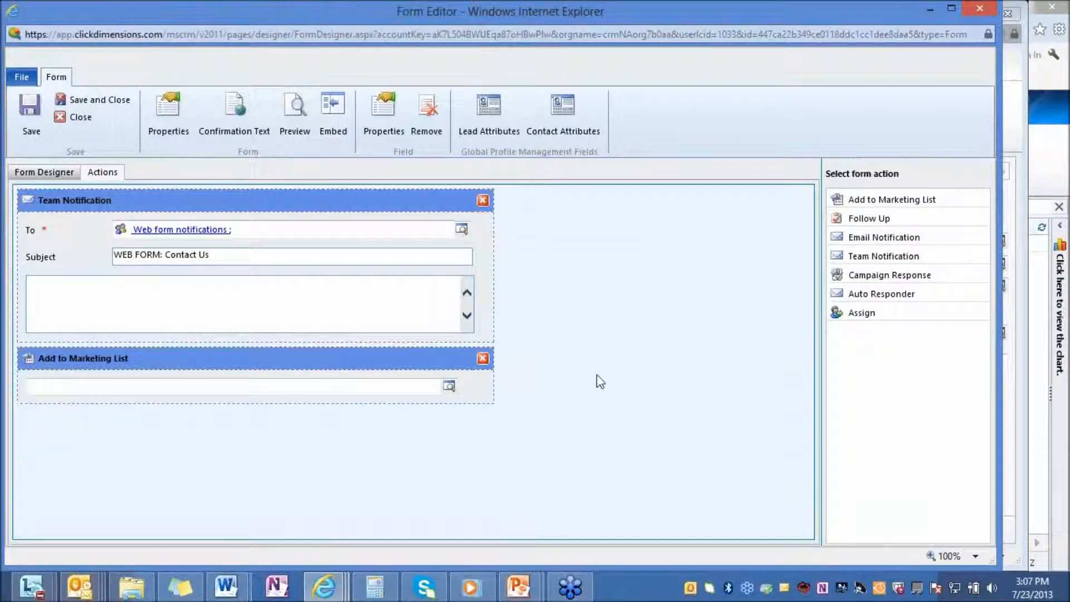
Step: Add a Follow Up action with the Phone Call activity type and a second Team Notification action to the Contact Us form's actions
{"action": "left_click_drag", "start_coordinate": [872, 219], "coordinate": [120, 432]}
{"action": "left_click", "coordinate": [156, 453]}
{"action": "left_click", "coordinate": [151, 464]}
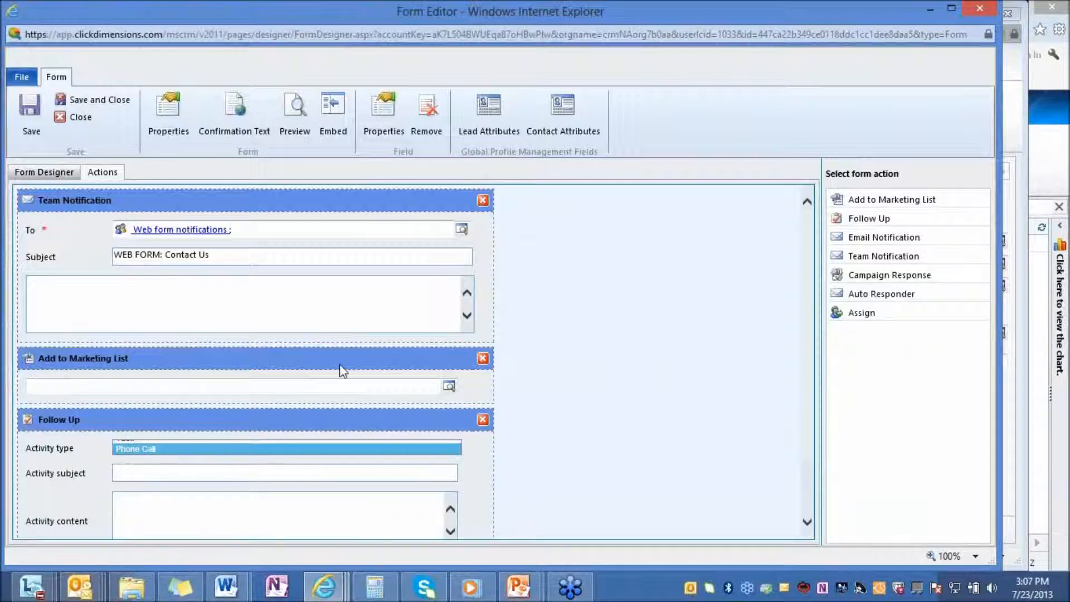
{"action": "scroll", "coordinate": [341, 370], "scroll_direction": "down", "scroll_amount": 3}
{"action": "left_click_drag", "start_coordinate": [917, 239], "coordinate": [261, 468]}
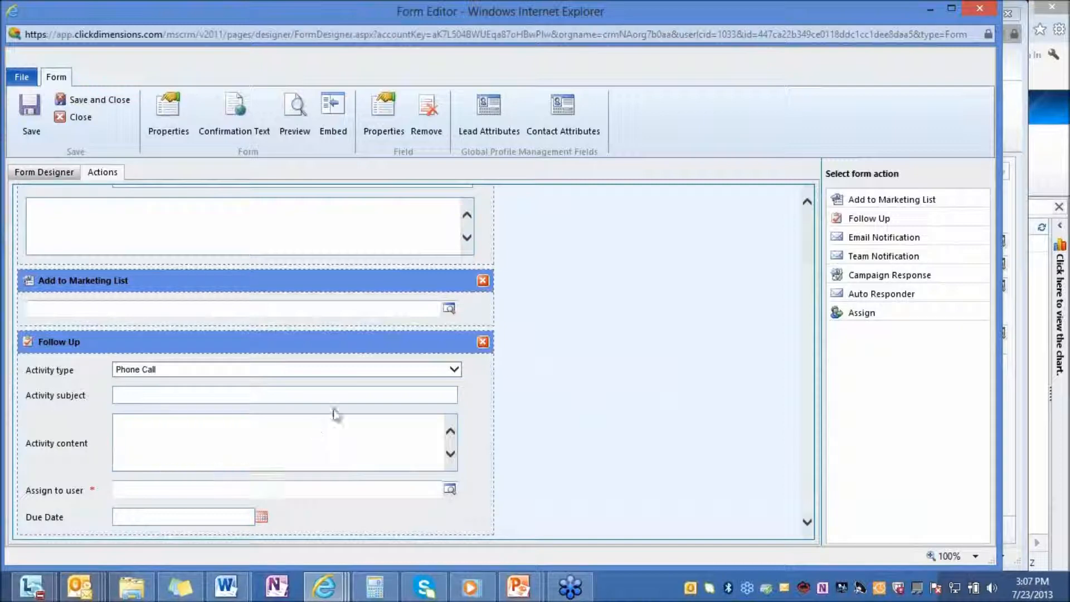
Step: Remove the Add to Marketing List, Follow Up and second Team Notification actions from the Contact Us form, confirming each removal
{"action": "left_click", "coordinate": [483, 281]}
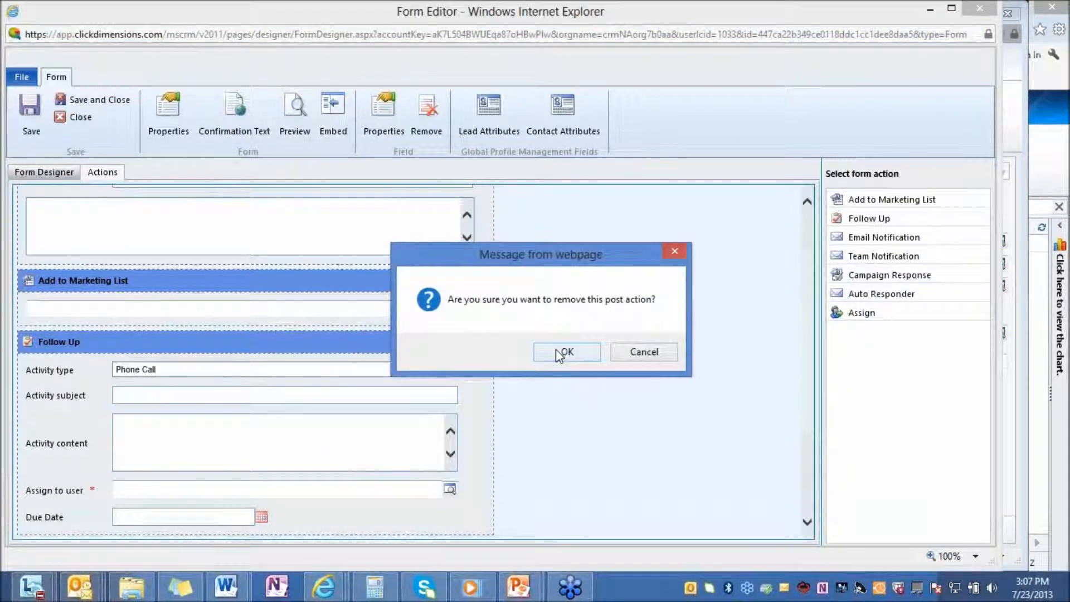
{"action": "left_click", "coordinate": [556, 349]}
{"action": "left_click", "coordinate": [483, 280]}
{"action": "left_click", "coordinate": [570, 351]}
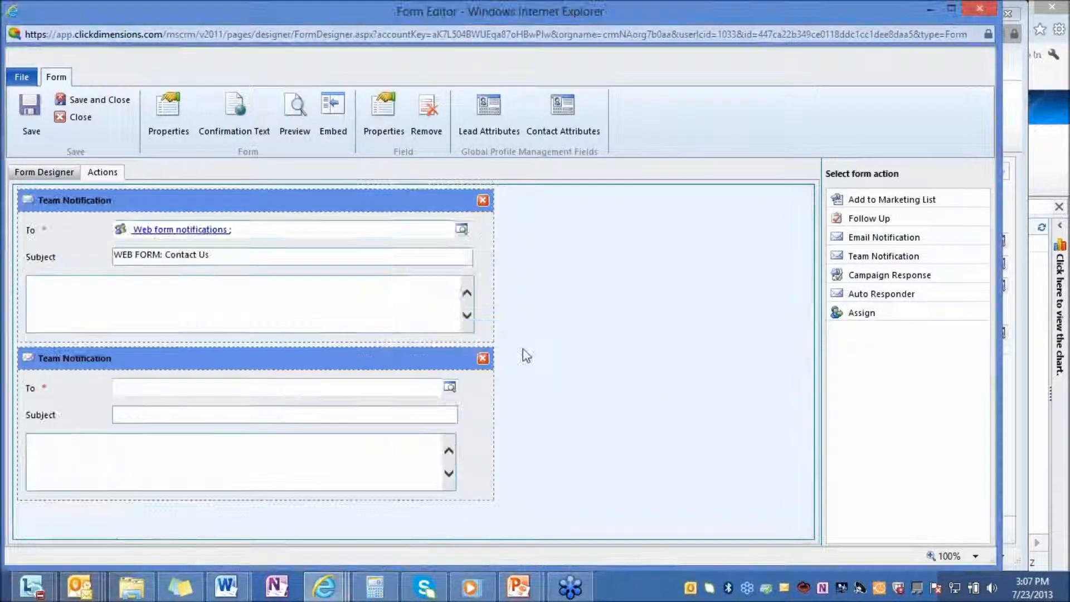
{"action": "left_click", "coordinate": [482, 359]}
{"action": "left_click", "coordinate": [560, 352]}
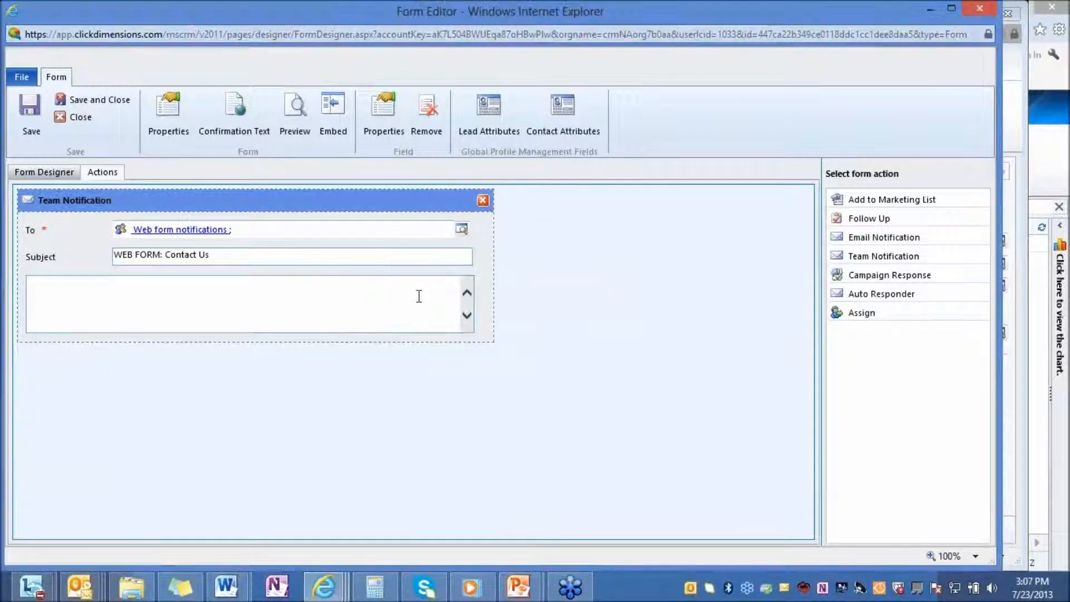
Step: Review the Contact Us form's embed code as a link, Iframe and widget, and close the form editor
{"action": "left_click", "coordinate": [49, 172]}
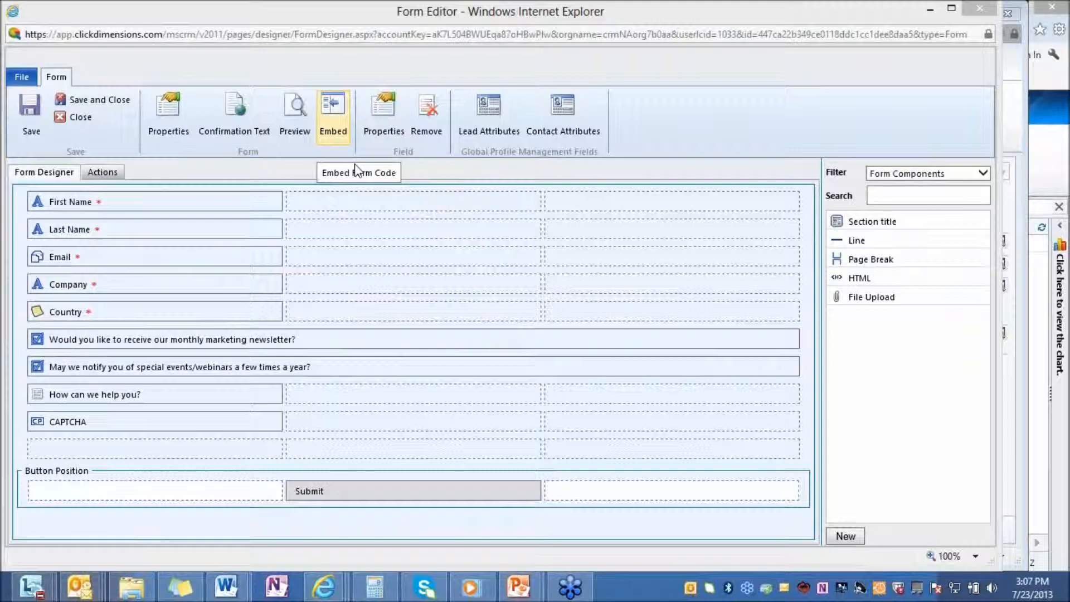
{"action": "left_click", "coordinate": [333, 114]}
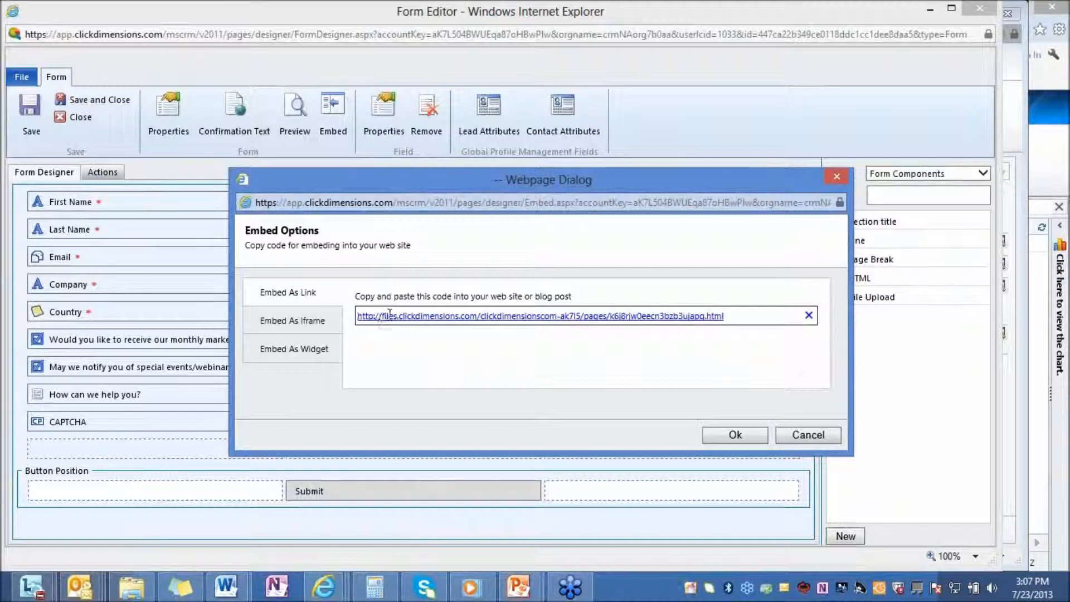
{"action": "left_click", "coordinate": [323, 321]}
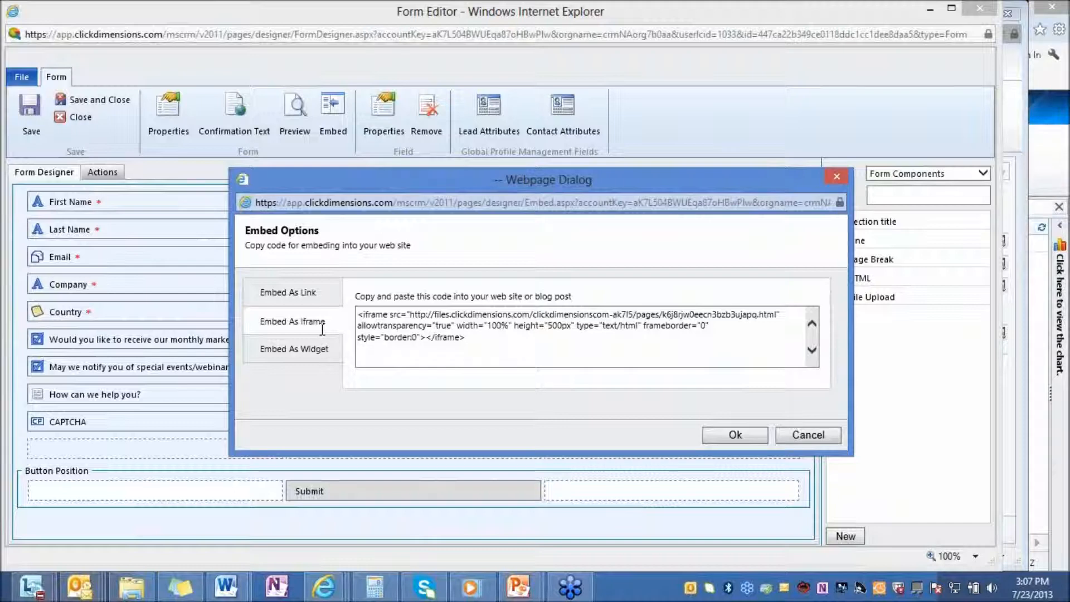
{"action": "left_click", "coordinate": [321, 354]}
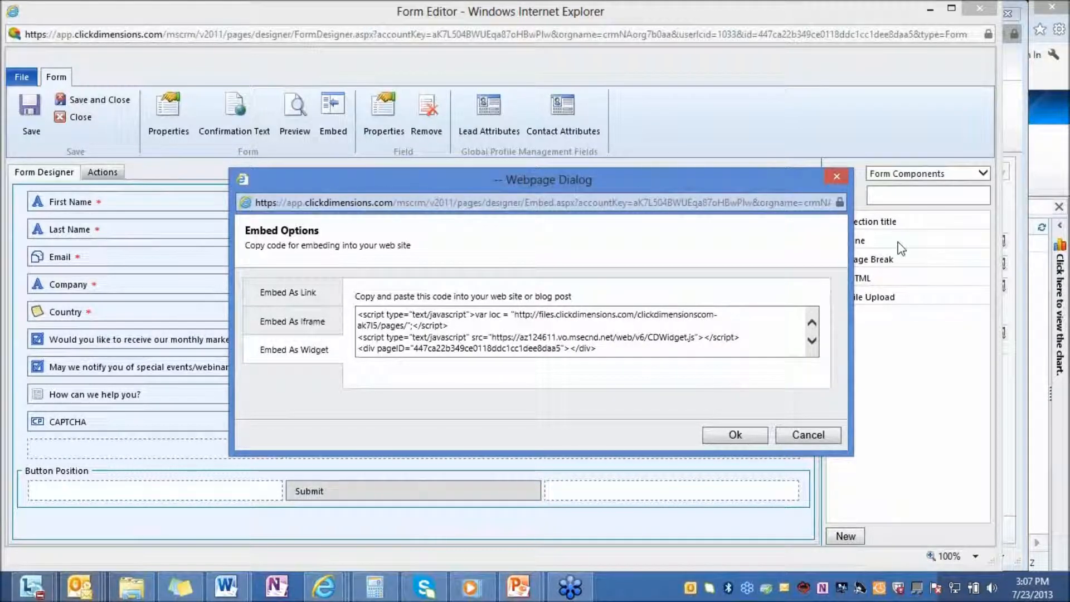
{"action": "left_click", "coordinate": [836, 178]}
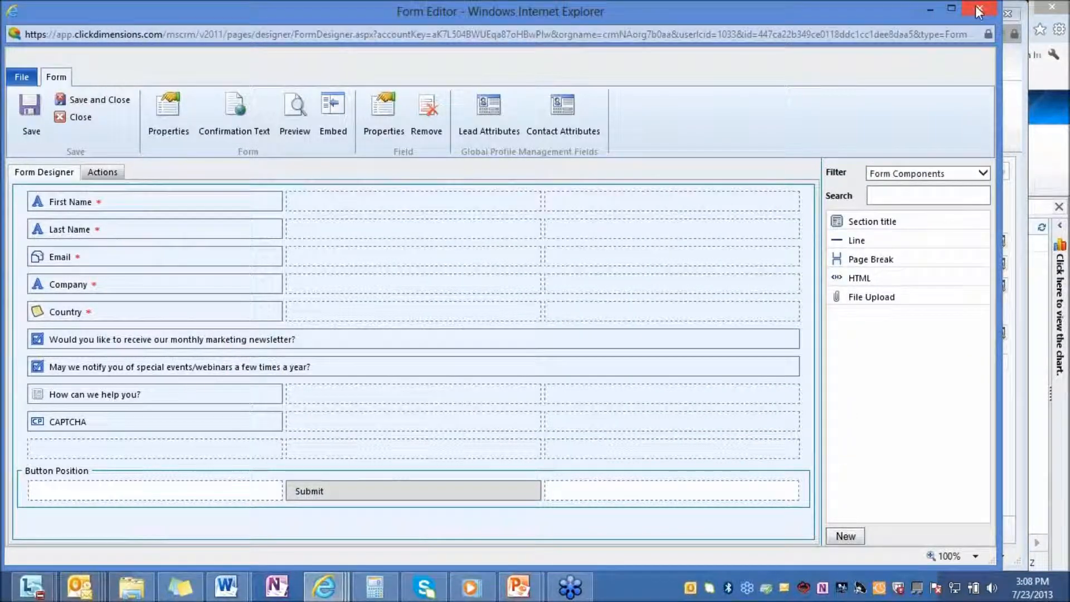
{"action": "left_click", "coordinate": [980, 12]}
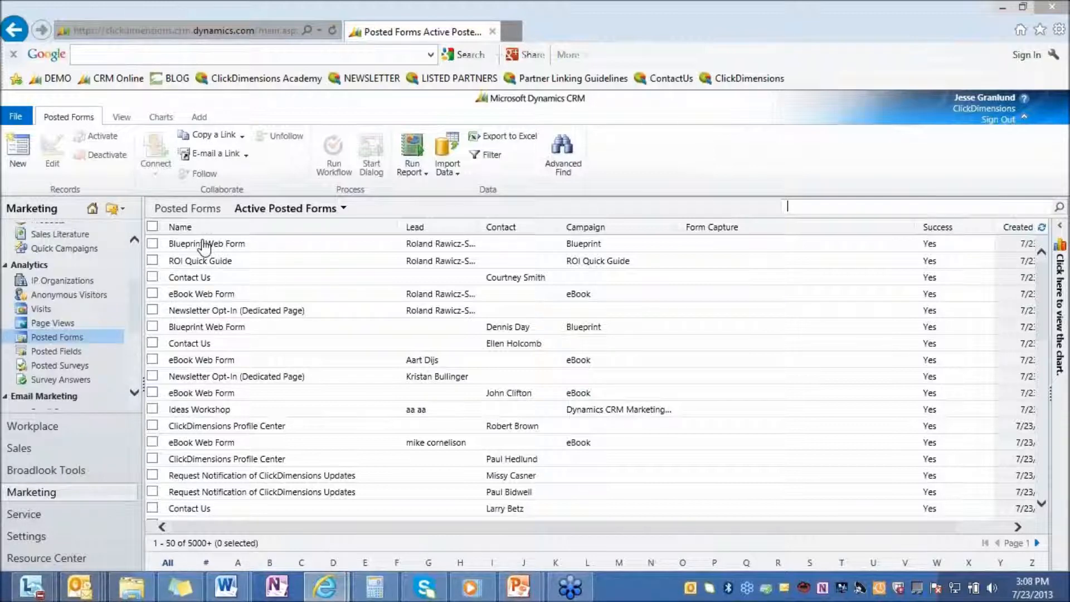
Step: Open the first Contact Us record in Posted Forms to review its submitted values, and close it
{"action": "left_click", "coordinate": [202, 277]}
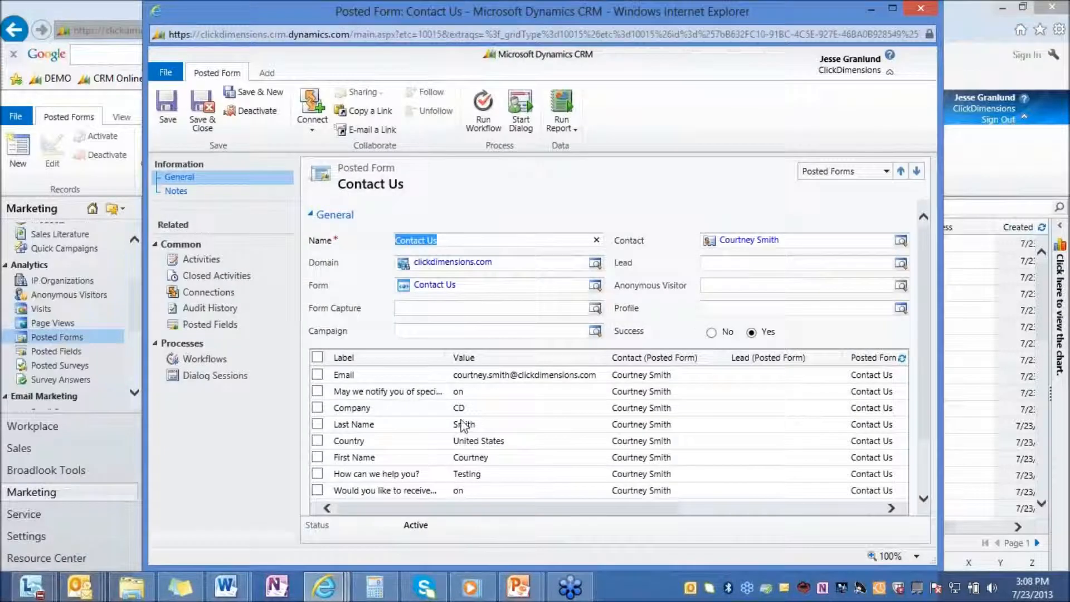
{"action": "left_click", "coordinate": [916, 9]}
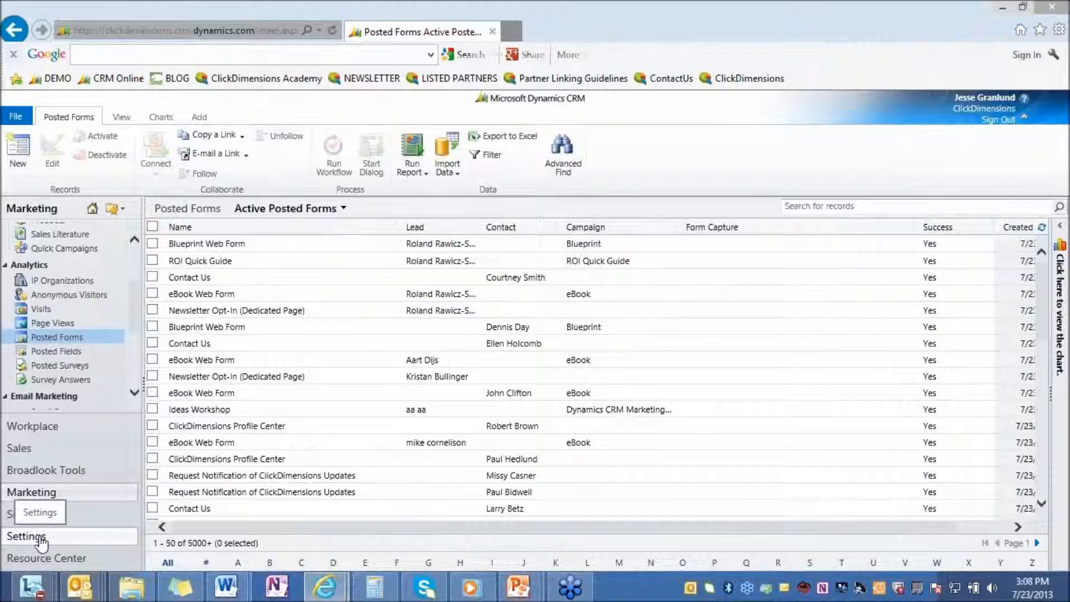
Step: Search the Web Content records in Settings for "on" and open the Onboarding: Post-Training Survey created 2/1/2012 in a maximized window
{"action": "left_click", "coordinate": [42, 546]}
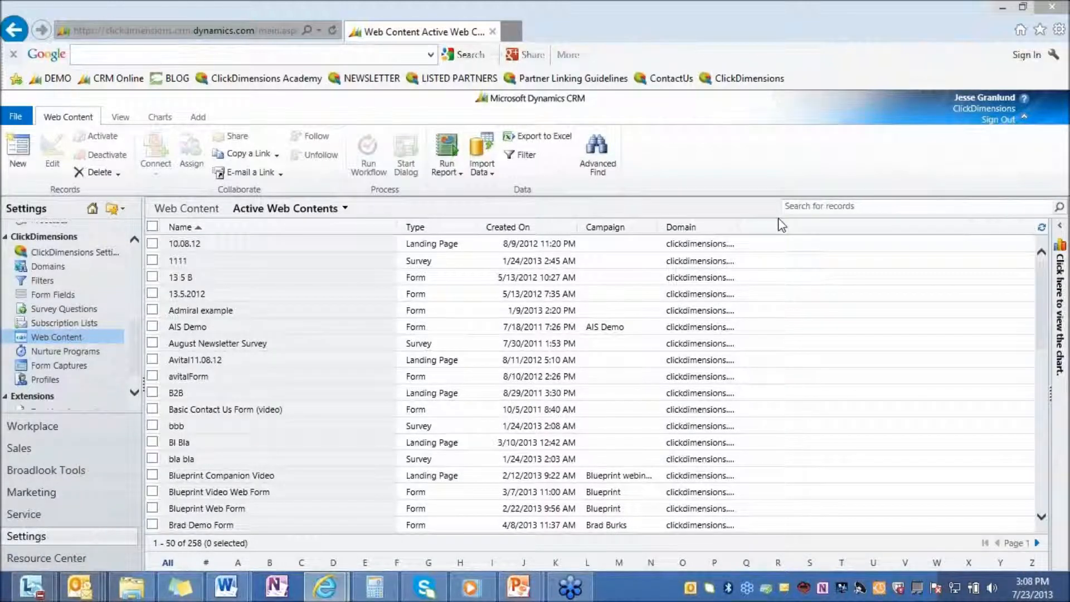
{"action": "left_click", "coordinate": [855, 210]}
{"action": "type", "text": "onb"}
{"action": "key", "text": "BackSpace"}
{"action": "key", "text": "Return"}
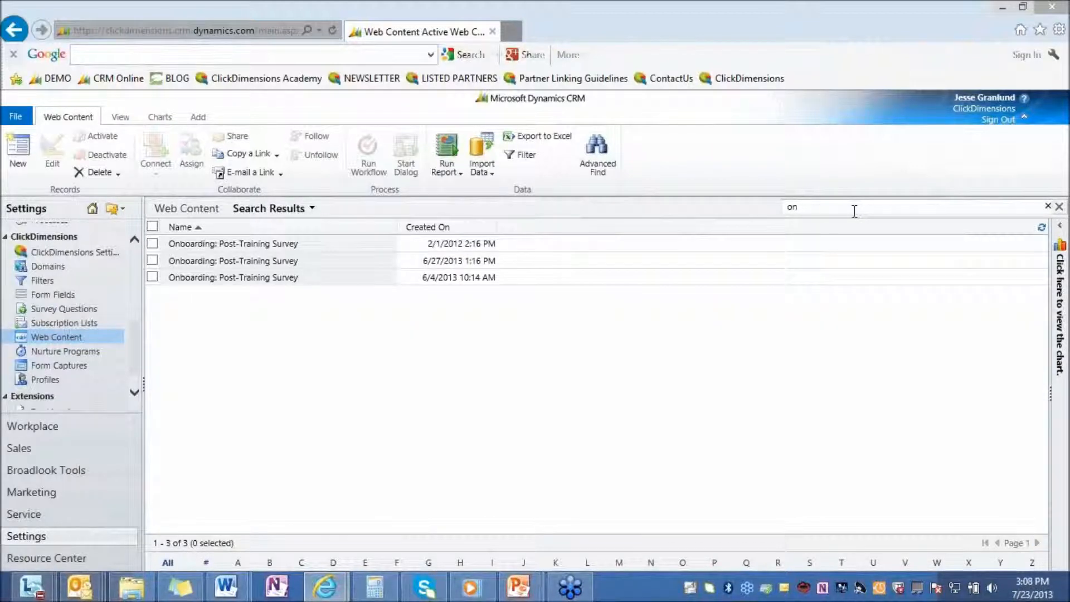
{"action": "double_click", "coordinate": [258, 245]}
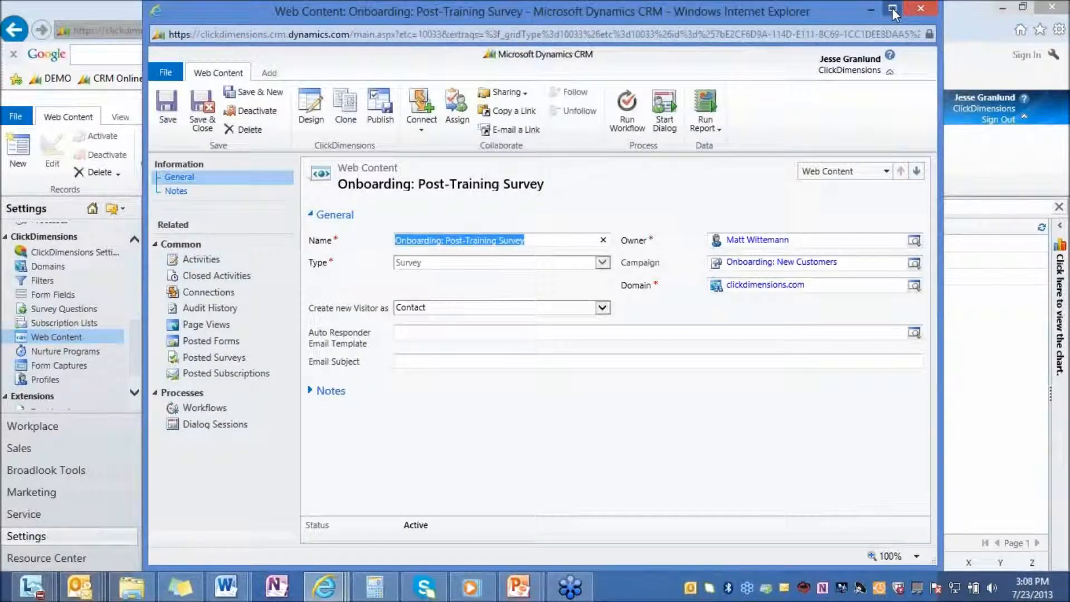
{"action": "left_click", "coordinate": [892, 8]}
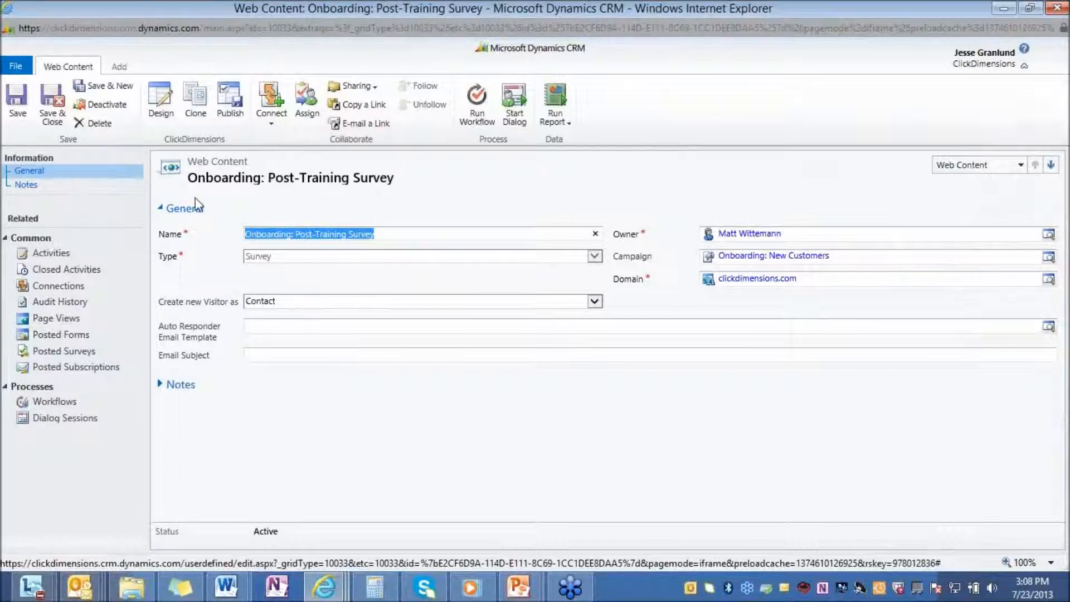
Step: Check the survey record's Type field and open the survey in a maximized designer window
{"action": "left_click", "coordinate": [597, 256]}
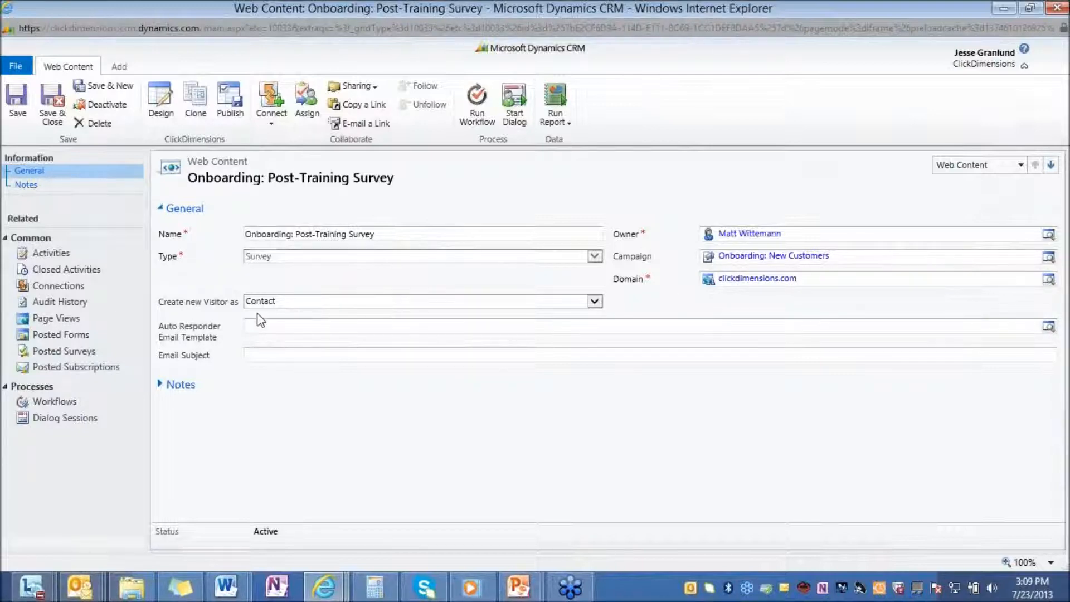
{"action": "left_click", "coordinate": [162, 111]}
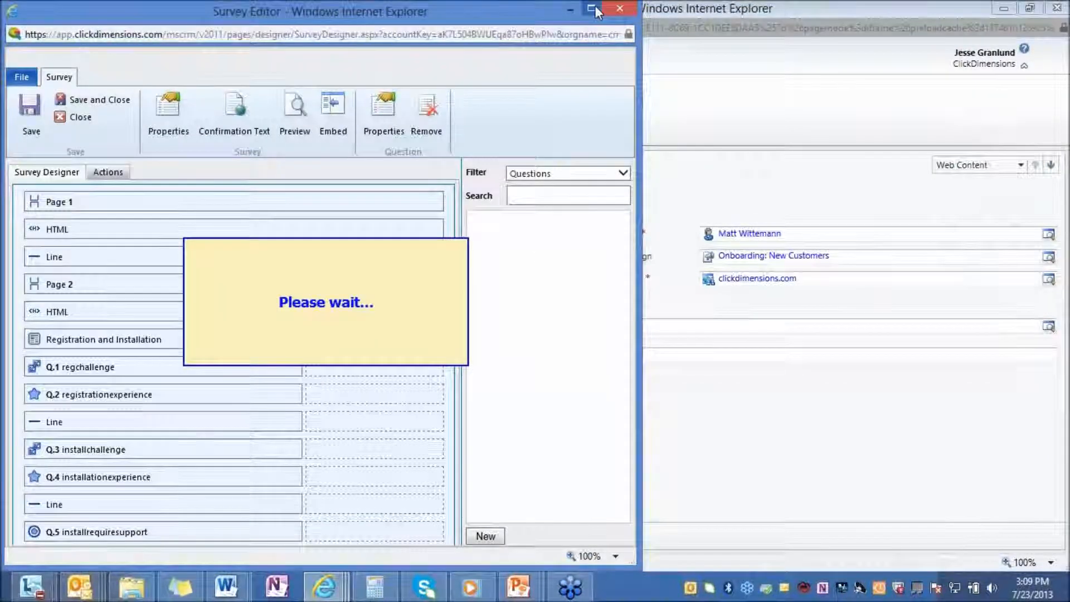
{"action": "left_click", "coordinate": [592, 9]}
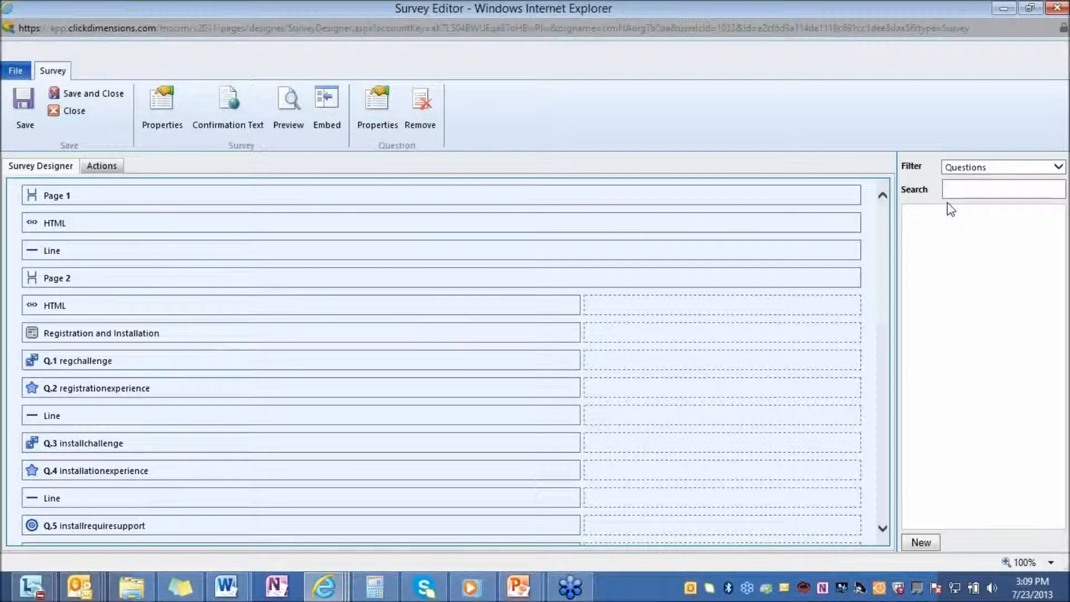
Step: Look over the available survey questions and filter the list to Survey Components
{"action": "mouse_move", "coordinate": [975, 240]}
{"action": "left_mouse_down"}
{"action": "mouse_move", "coordinate": [860, 255]}
{"action": "mouse_move", "coordinate": [670, 306]}
{"action": "mouse_move", "coordinate": [888, 292]}
{"action": "mouse_move", "coordinate": [982, 225]}
{"action": "left_mouse_up"}
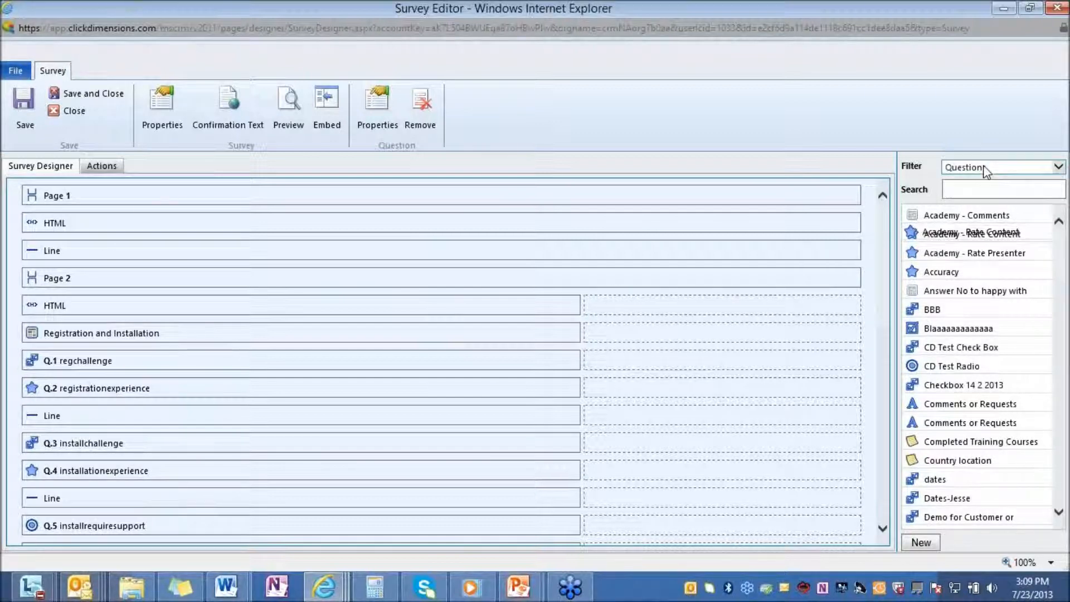
{"action": "left_click", "coordinate": [984, 169]}
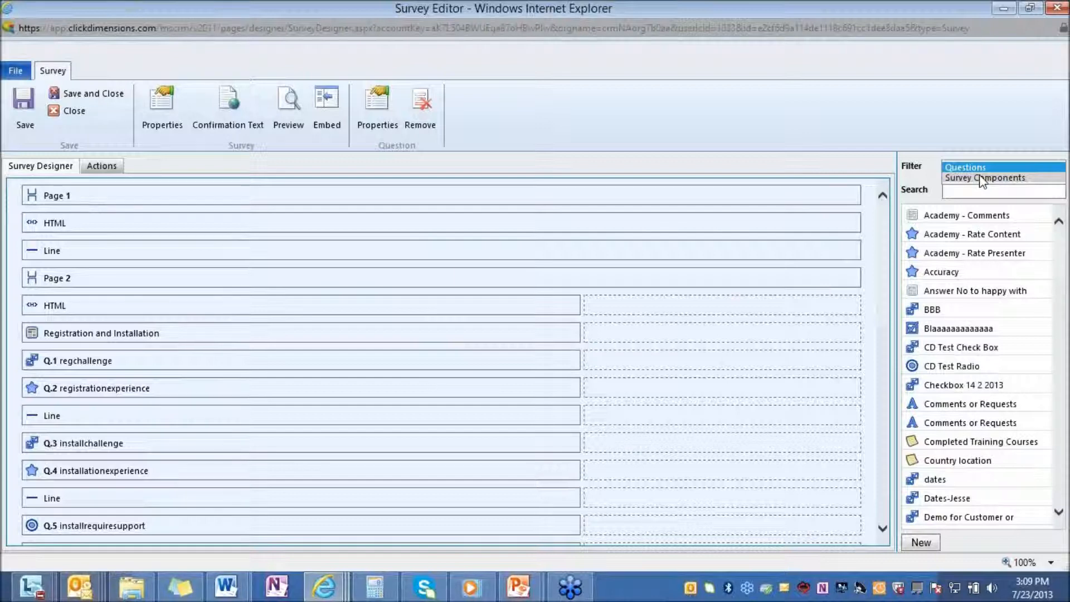
{"action": "left_click", "coordinate": [982, 178]}
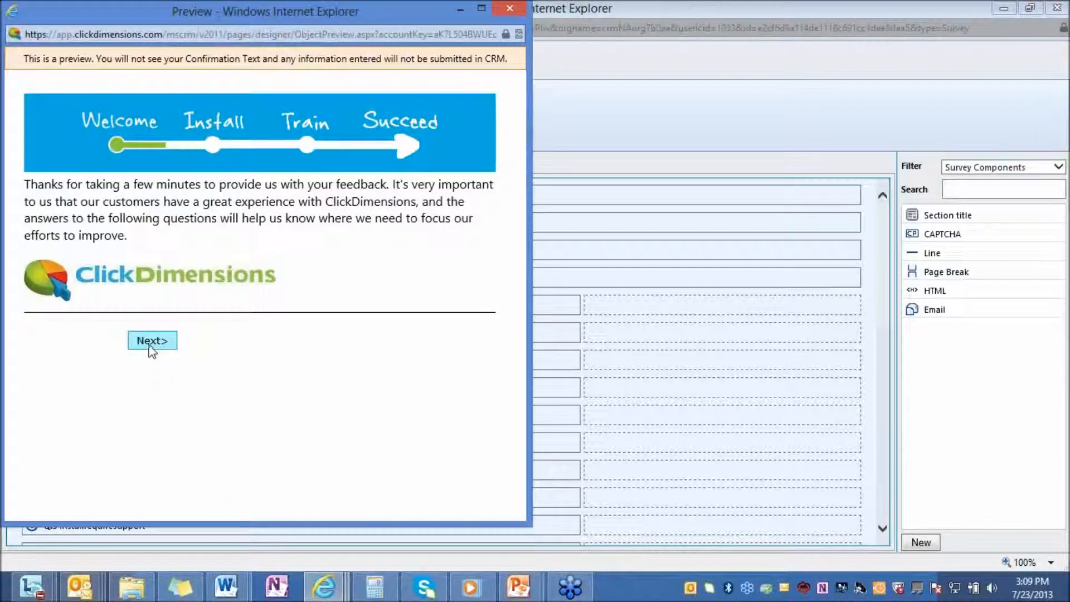
Step: Preview the survey's Registration and Installation page, test the first two registration challenge checkboxes and a seven-star ease rating, and close the preview
{"action": "left_click", "coordinate": [150, 346]}
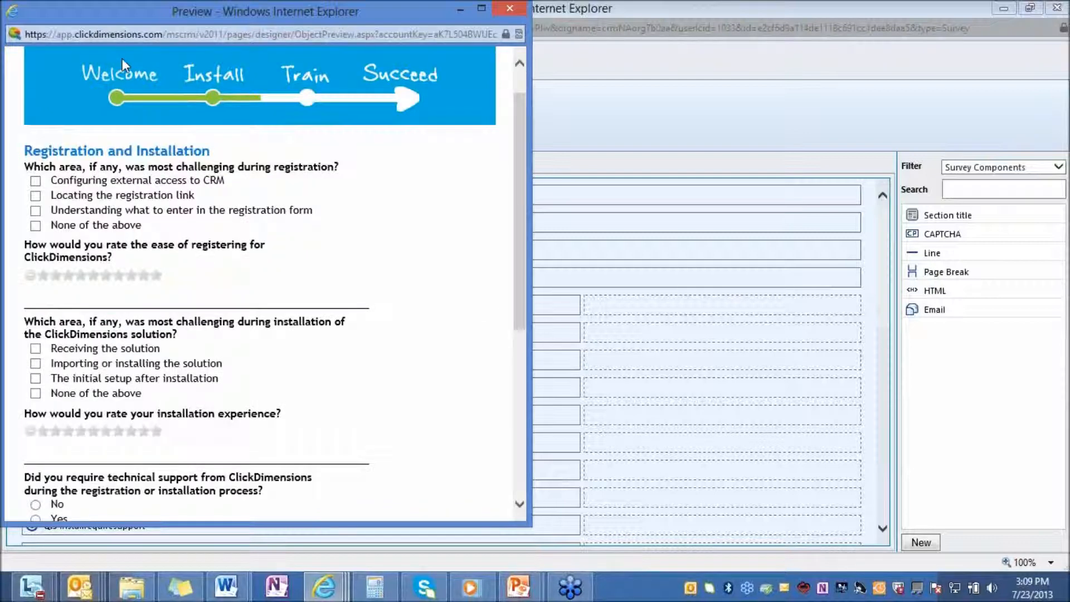
{"action": "left_click", "coordinate": [35, 180]}
{"action": "left_click", "coordinate": [36, 195]}
{"action": "left_click", "coordinate": [143, 276]}
{"action": "left_click", "coordinate": [120, 276]}
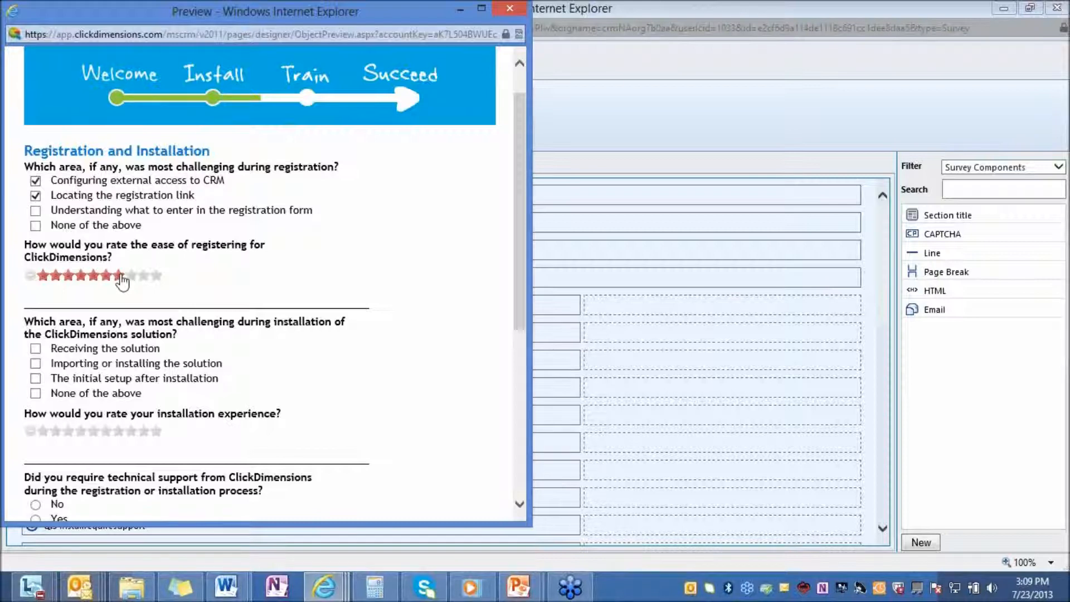
{"action": "left_click", "coordinate": [119, 275]}
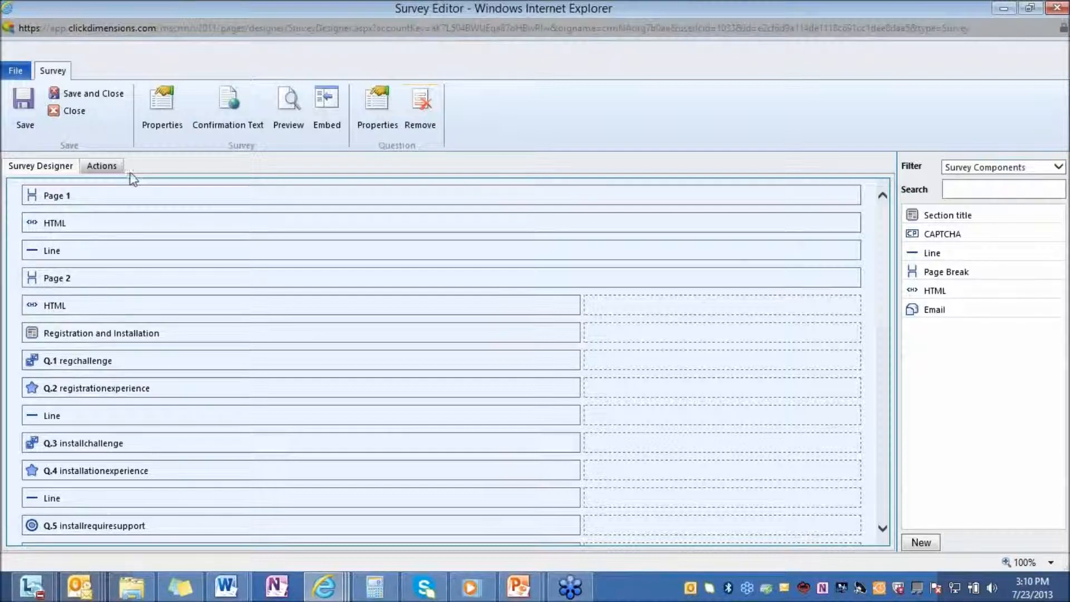
Step: Review the survey's Email Notification action and the other available form actions, including Add to Marketing List and Follow Up
{"action": "left_click", "coordinate": [103, 167]}
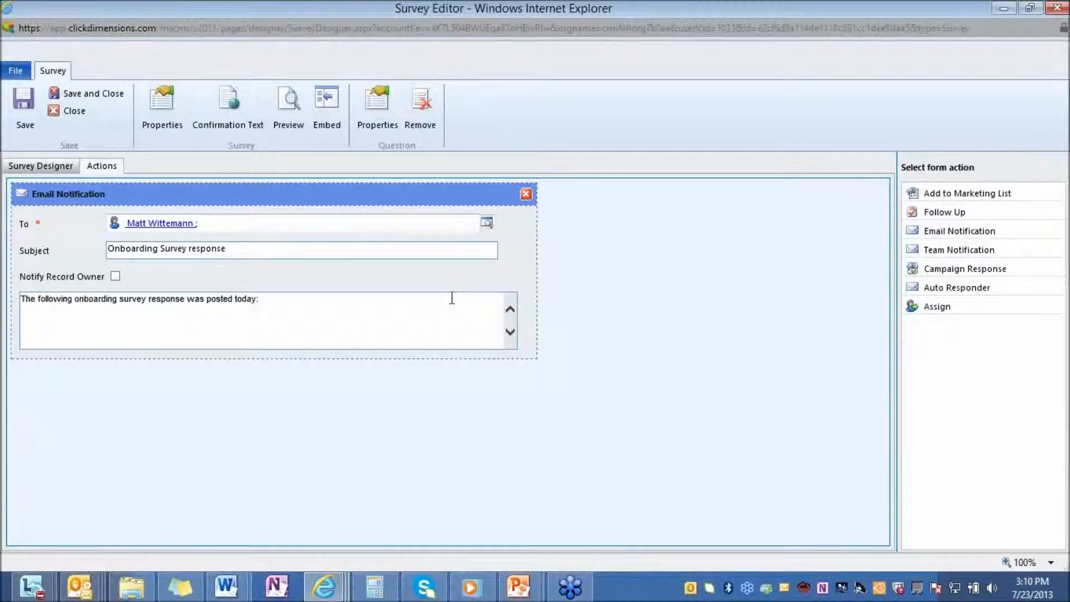
{"action": "left_click", "coordinate": [980, 195]}
{"action": "left_click_drag", "start_coordinate": [979, 210], "coordinate": [270, 391]}
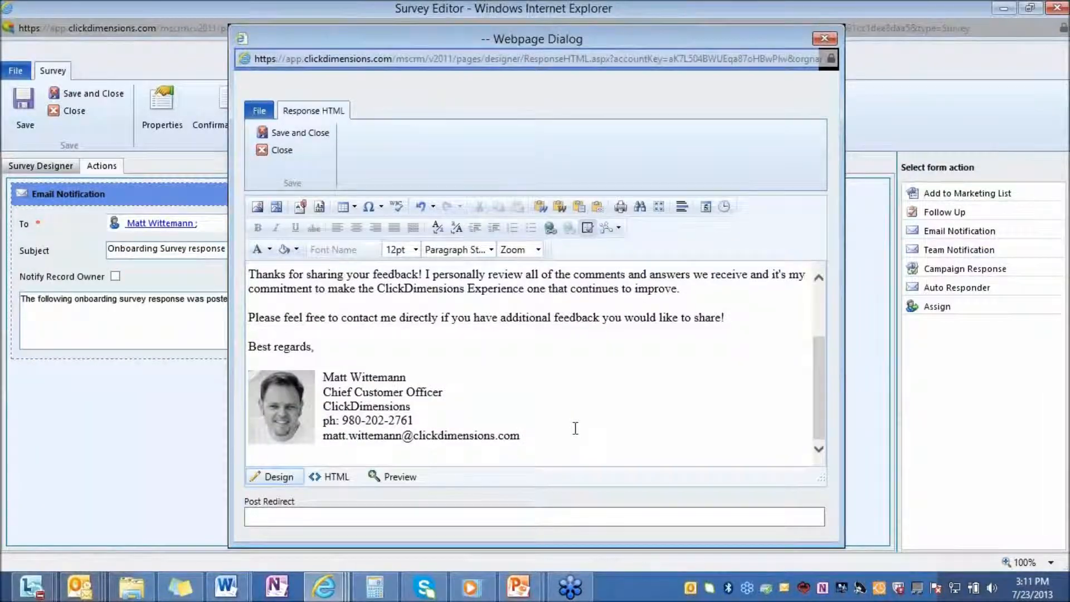
Step: Review the survey's confirmation text in HTML and design views, check the Post Redirect field, and close the dialog
{"action": "scroll", "coordinate": [575, 428], "scroll_direction": "up", "scroll_amount": 3}
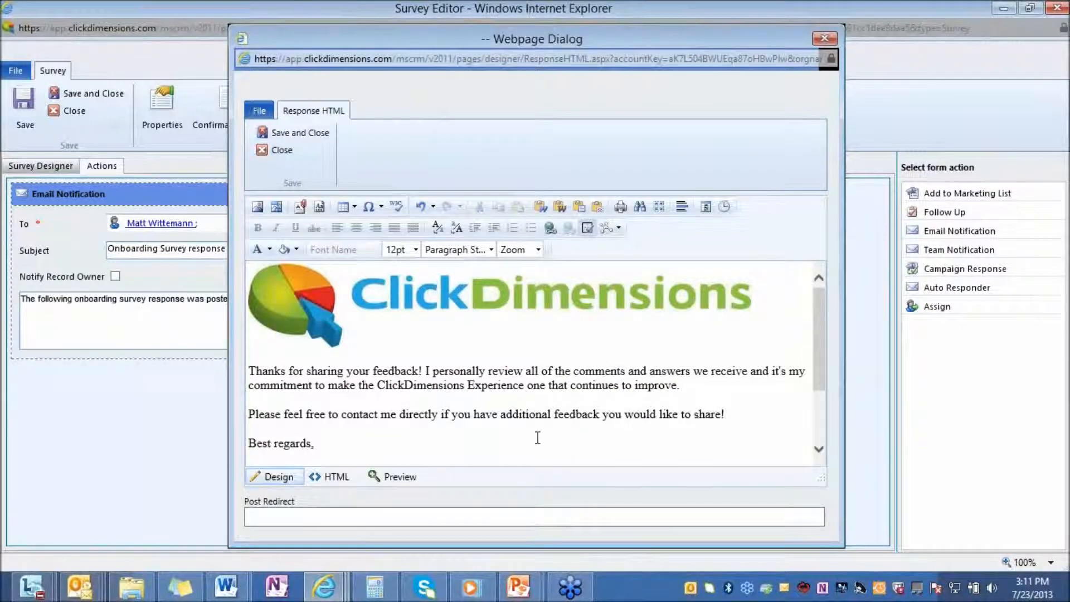
{"action": "left_click", "coordinate": [329, 478]}
{"action": "left_click", "coordinate": [275, 477]}
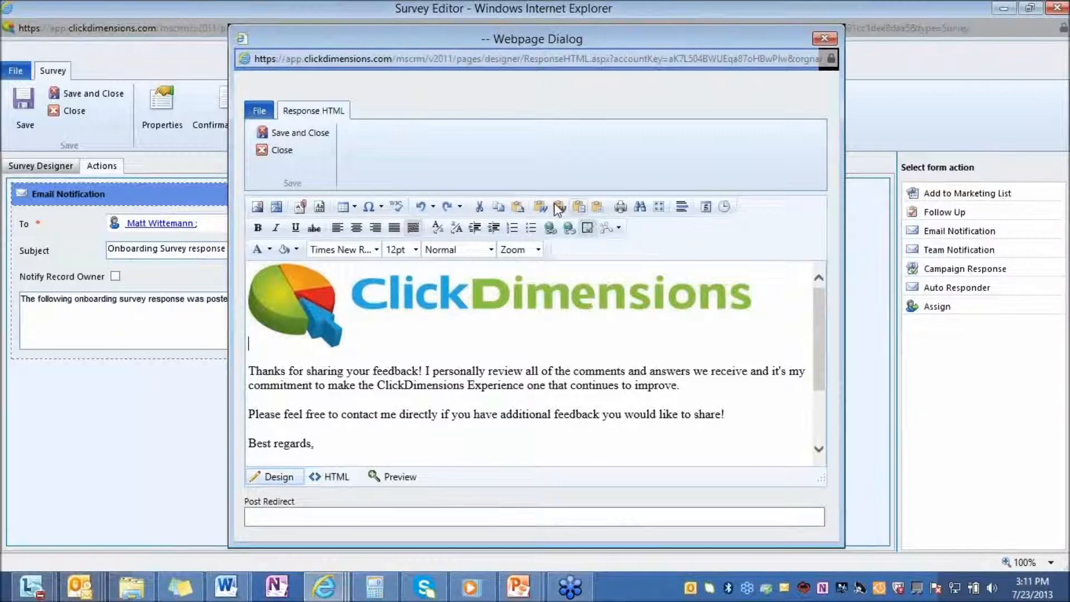
{"action": "left_click", "coordinate": [272, 513]}
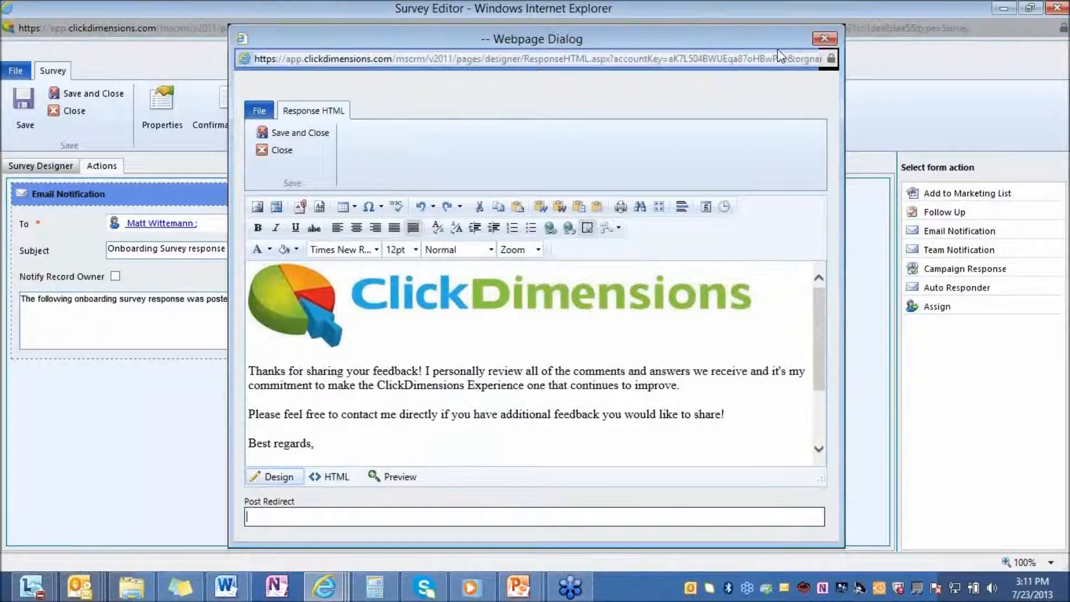
{"action": "left_click", "coordinate": [830, 37]}
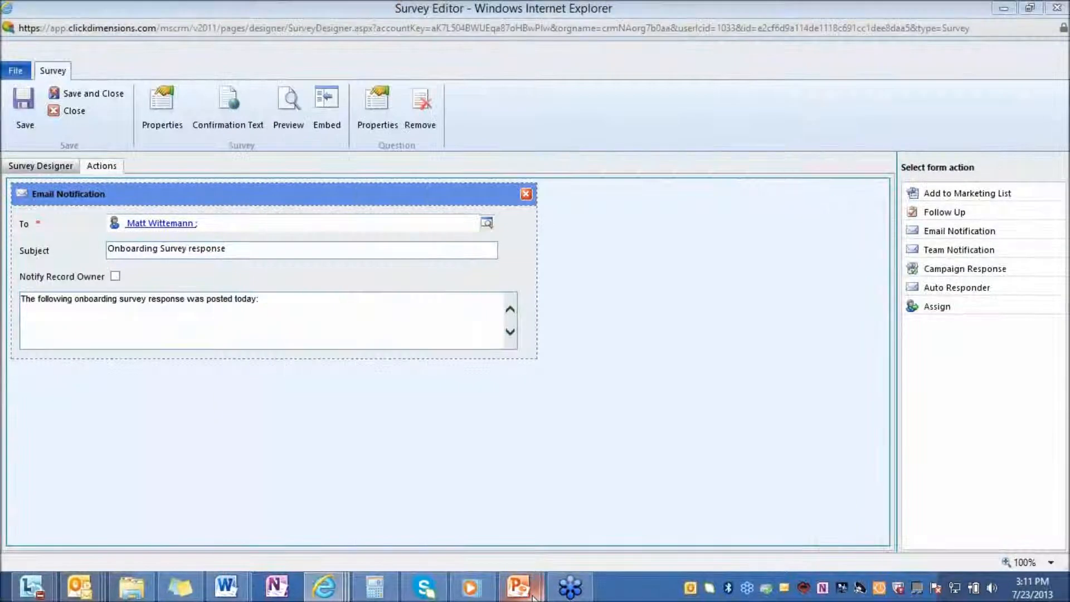
Step: Switch to the PowerPoint slide show at the Contact slide
{"action": "mouse_move", "coordinate": [518, 586]}
{"action": "left_click", "coordinate": [599, 508]}
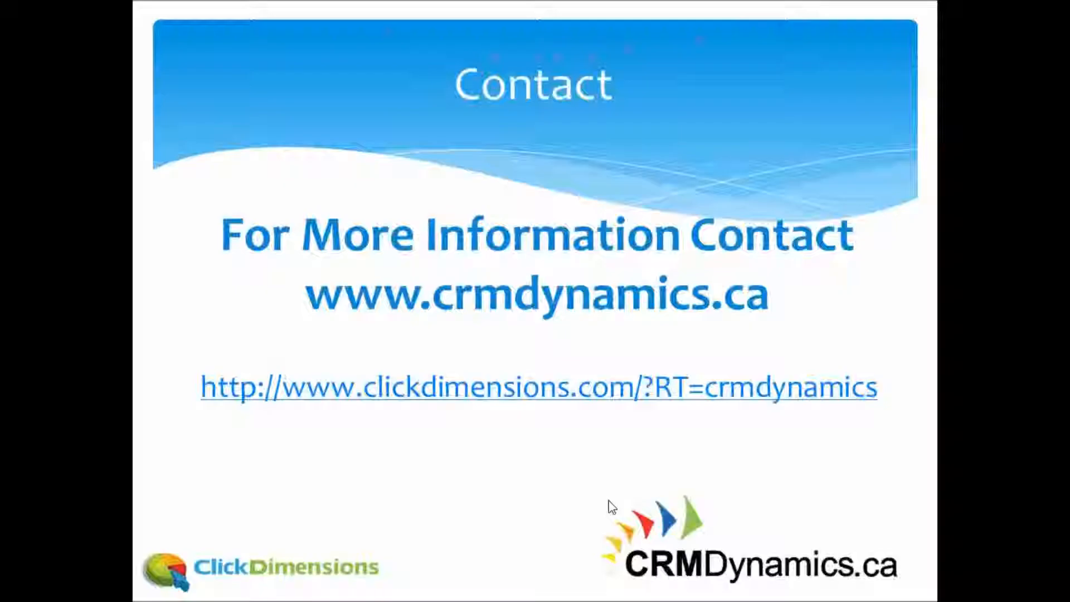